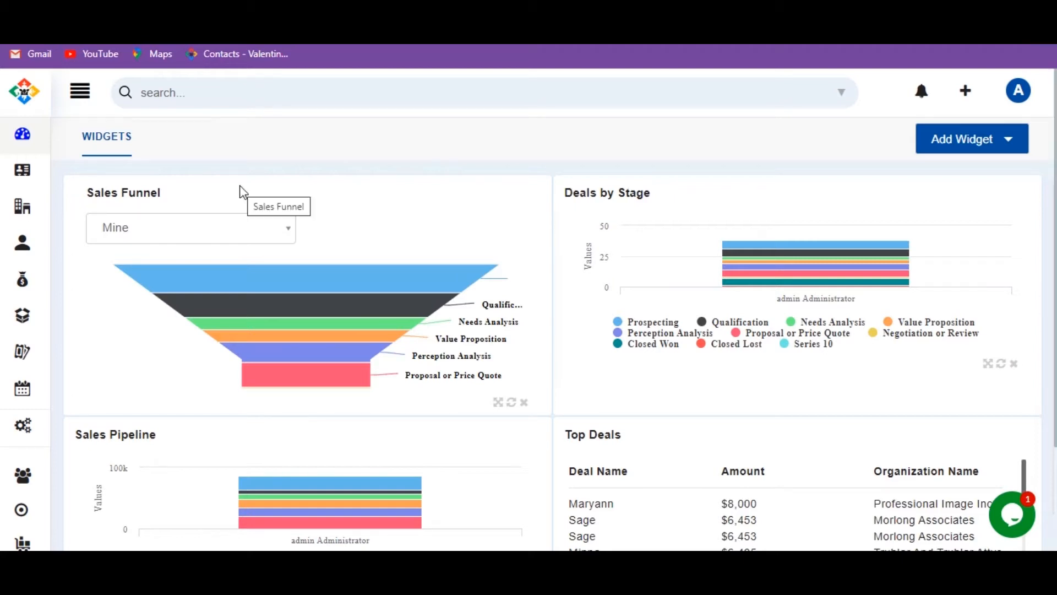
# Step: Search the settings for "Workflows", go to the workflow list and start creating a new workflow
pyautogui.moveTo(22, 396)
pyautogui.click(37, 429)
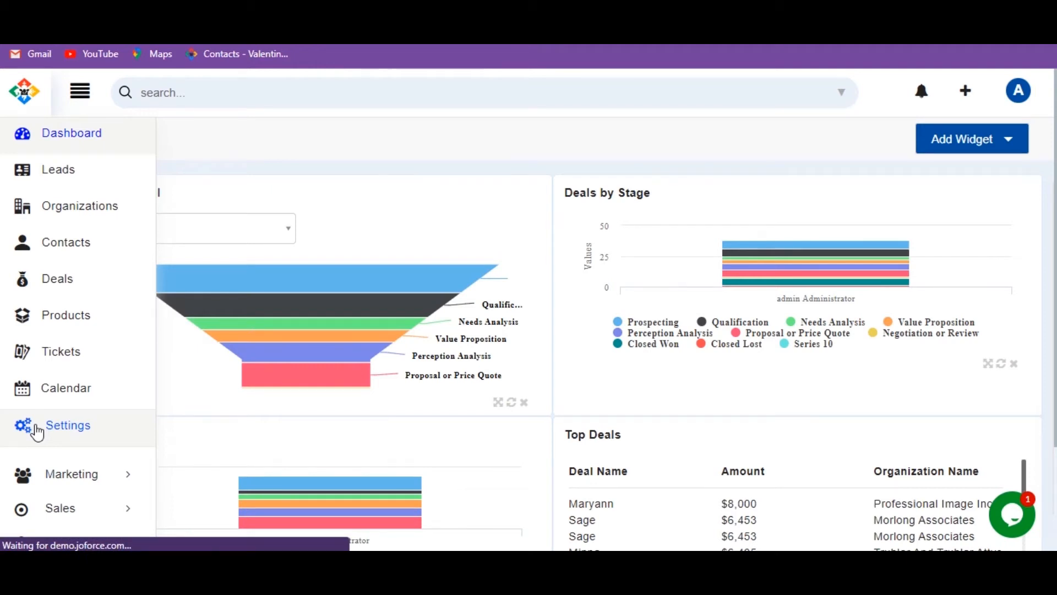
pyautogui.click(882, 141)
pyautogui.write('Work')
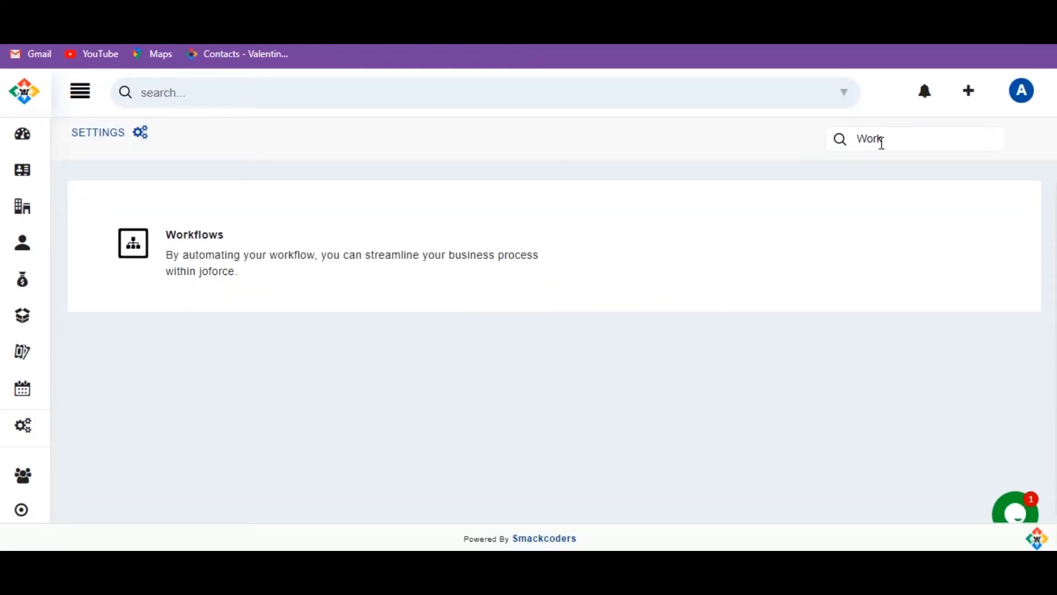
pyautogui.write('flows')
pyautogui.click(311, 262)
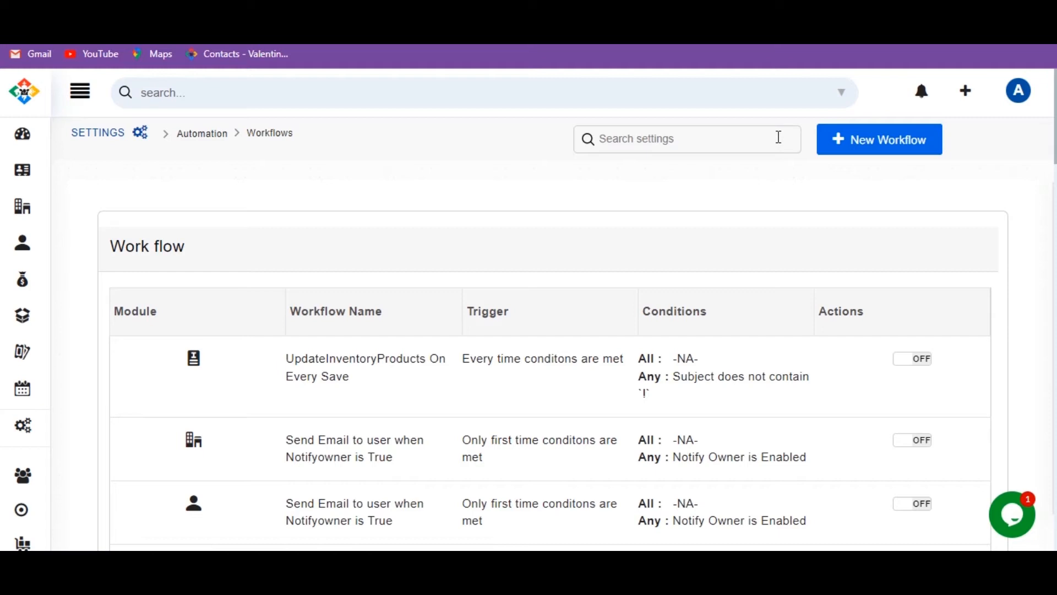
pyautogui.click(887, 149)
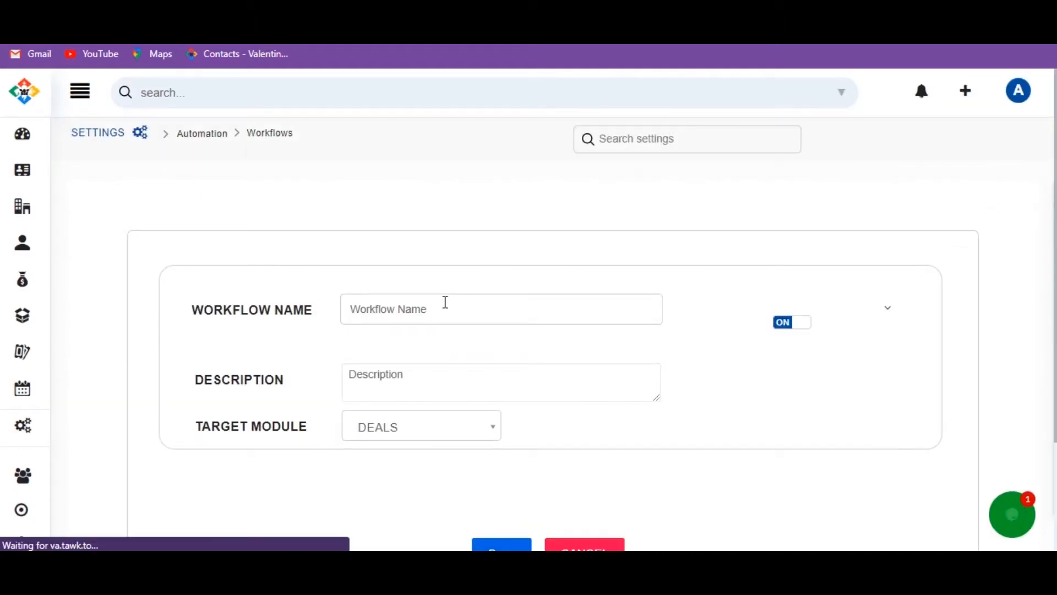
# Step: Name the new workflow "Create an event when lead captures"
pyautogui.click(439, 308)
pyautogui.write('Creat')
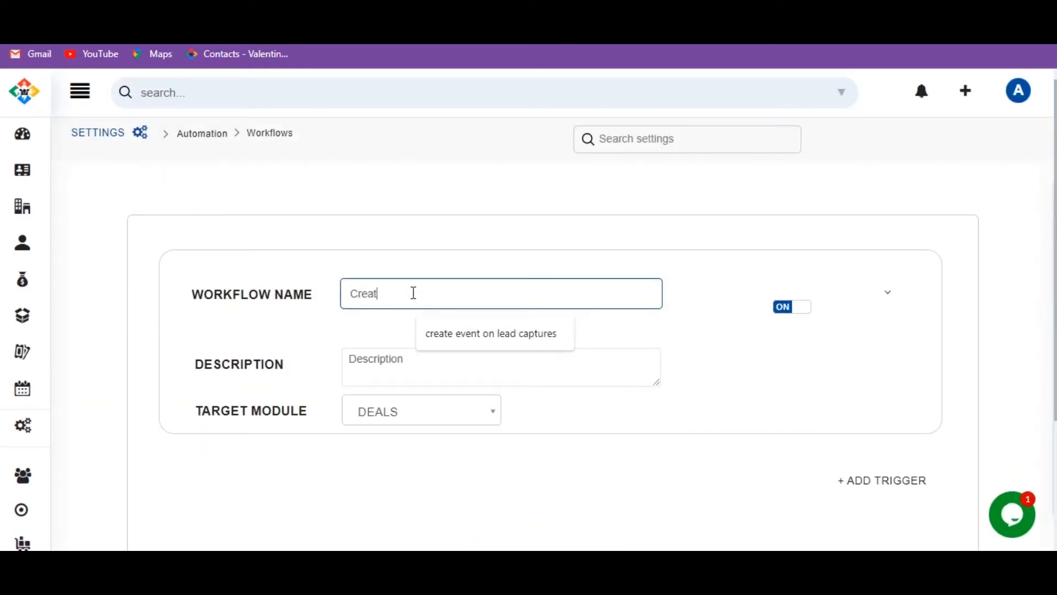
pyautogui.write('e an ')
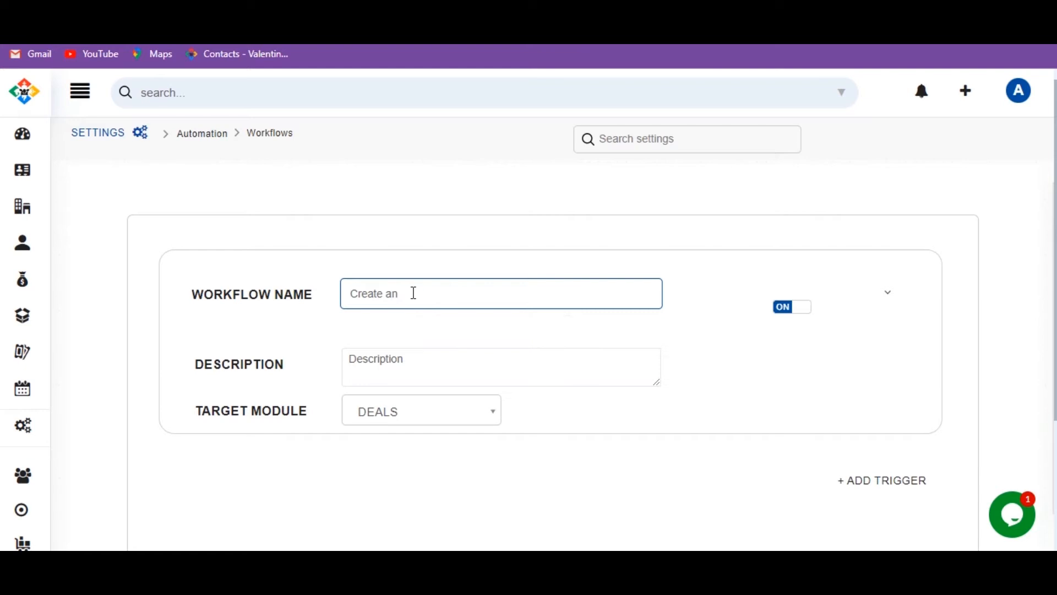
pyautogui.write('event when lead captures')
# Step: Enter the description "Create an event whenever the lead creates" and set the target module to Leads
pyautogui.click(384, 374)
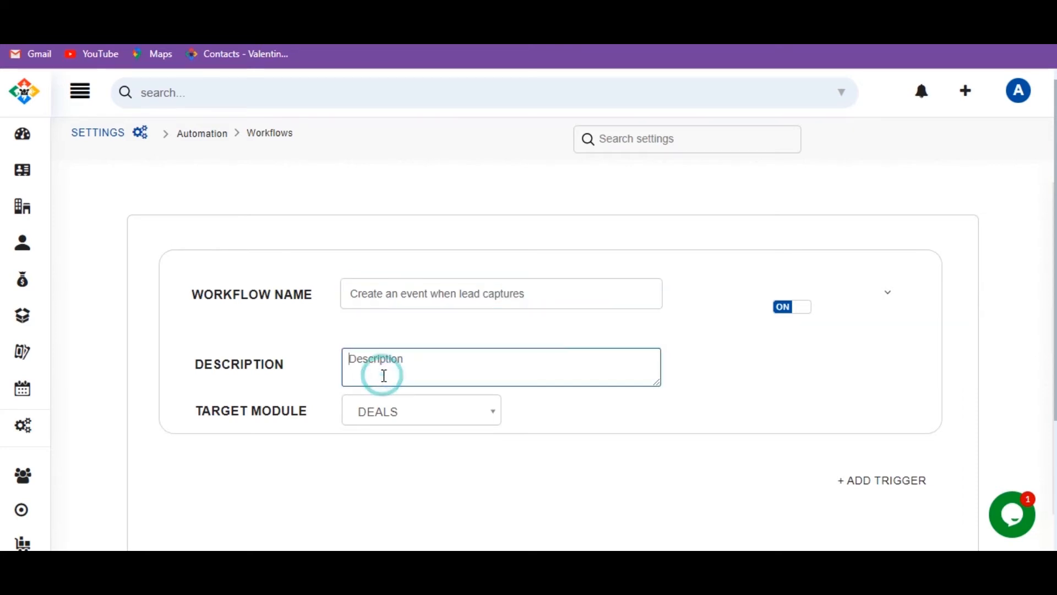
pyautogui.write('Crea')
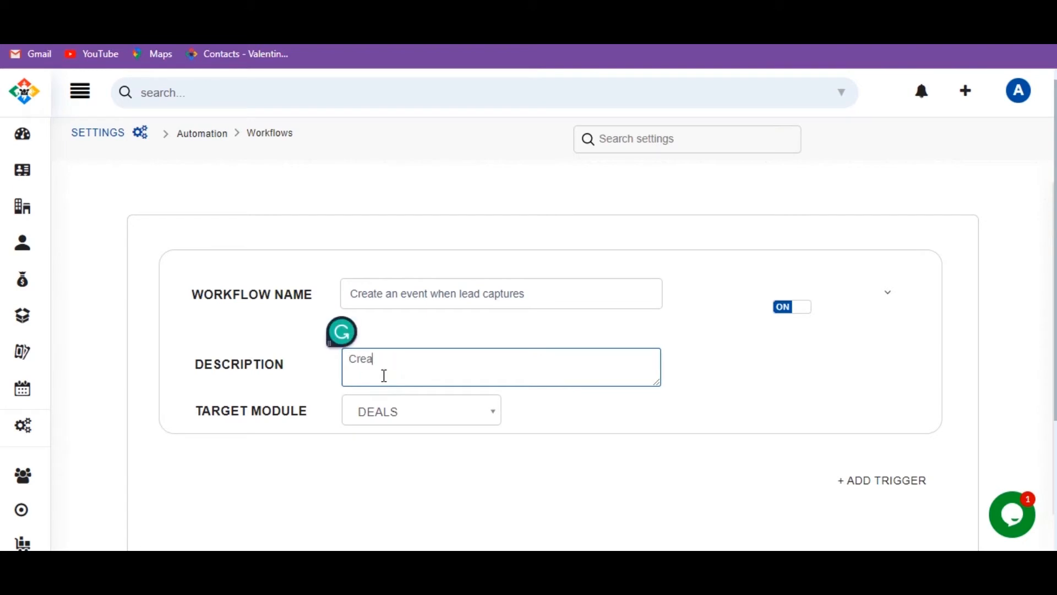
pyautogui.write('te an event whenever the lead creates')
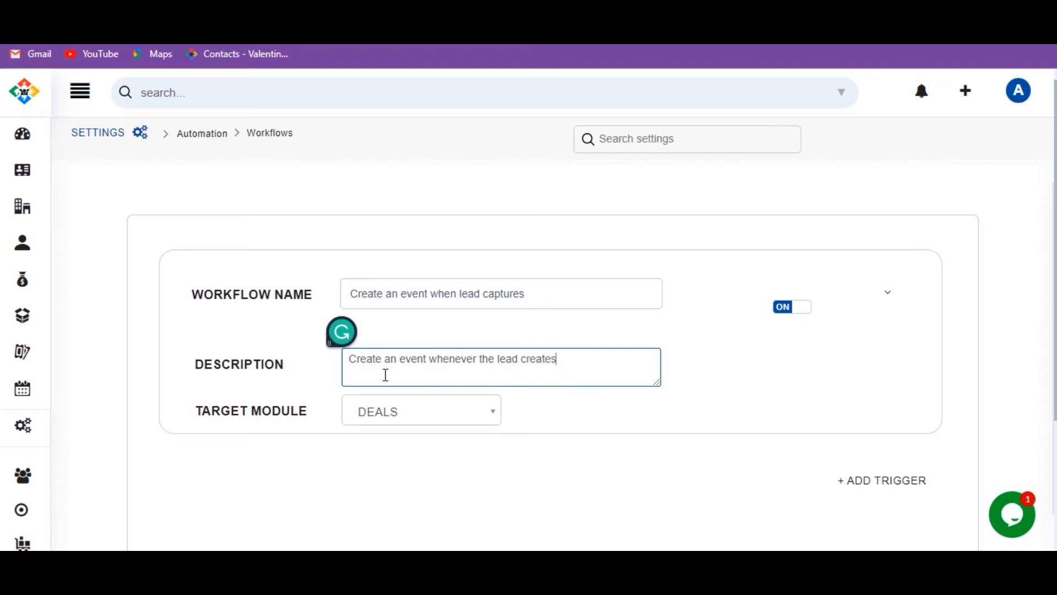
pyautogui.click(430, 414)
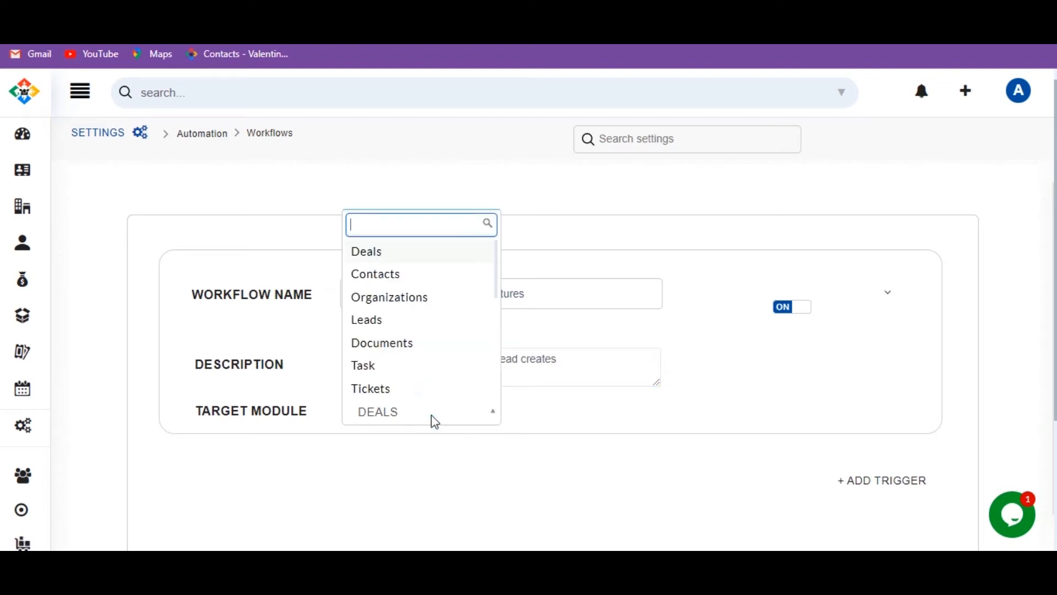
pyautogui.click(384, 319)
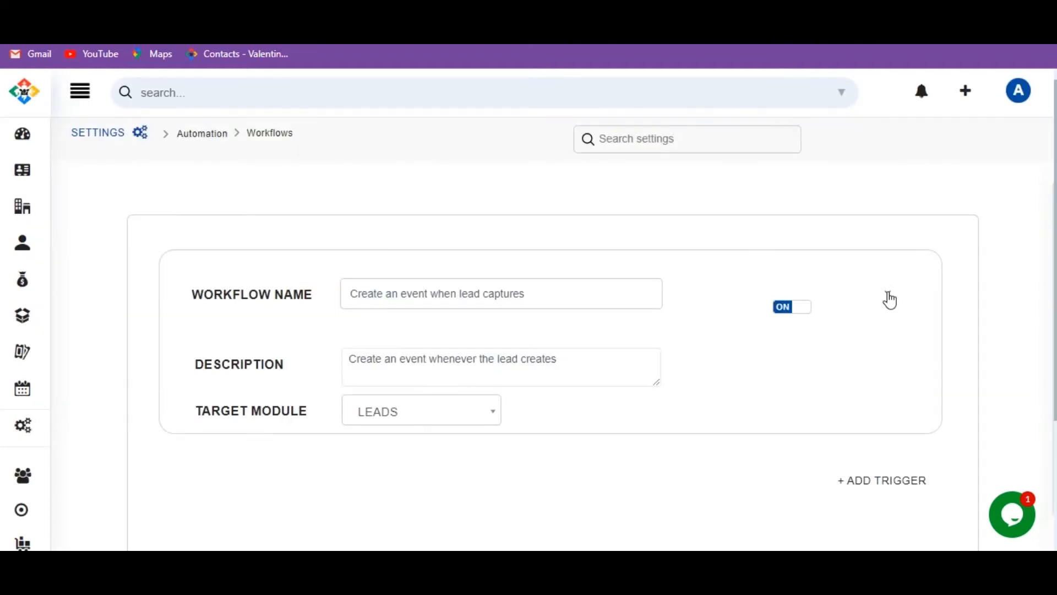
# Step: Add the trigger section and the condition and action section to the workflow
pyautogui.click(883, 481)
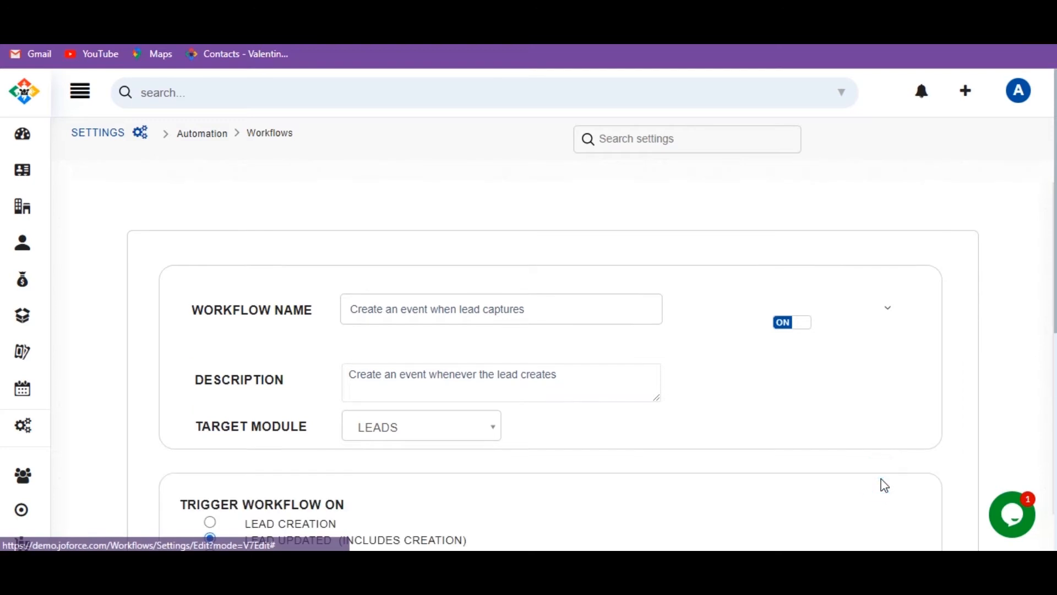
pyautogui.moveTo(1056, 317); pyautogui.dragTo(1056, 501)
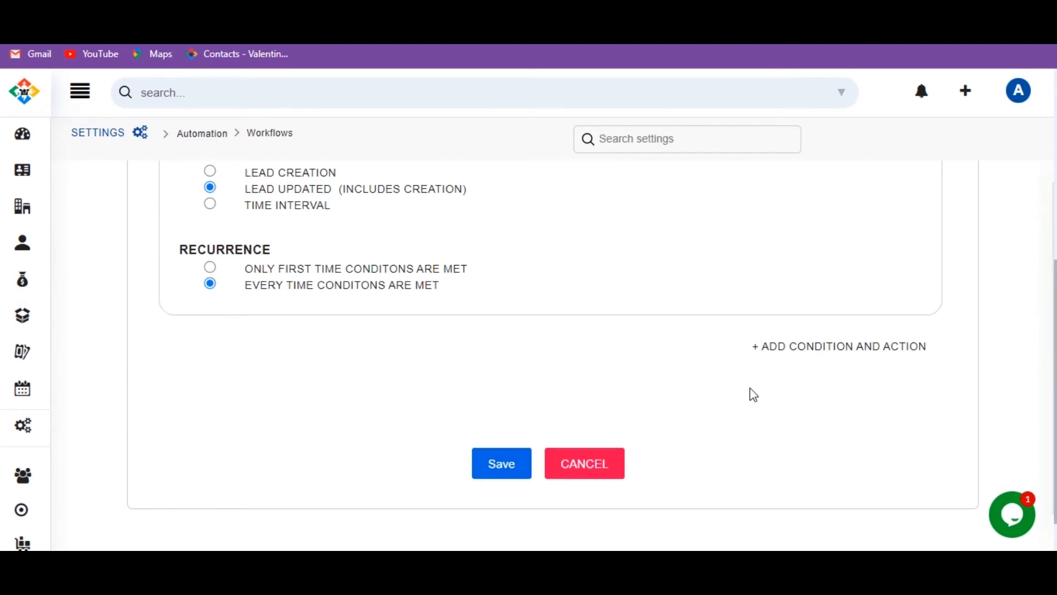
pyautogui.click(794, 354)
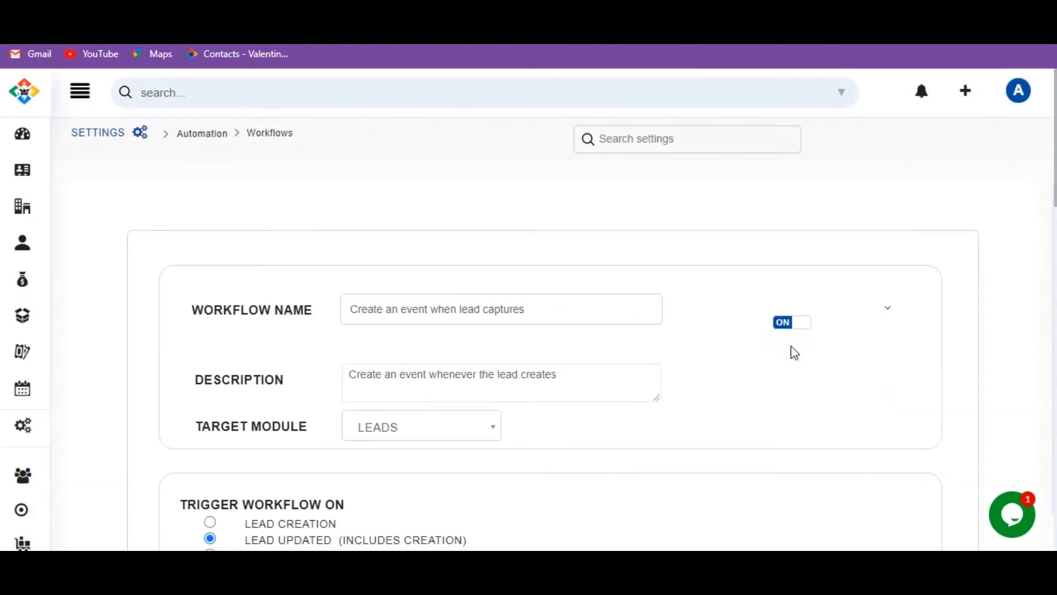
# Step: Try the Lead Creation, Lead Updated and Time Interval triggers and review the run frequencies offered for the time interval
pyautogui.click(1055, 210)
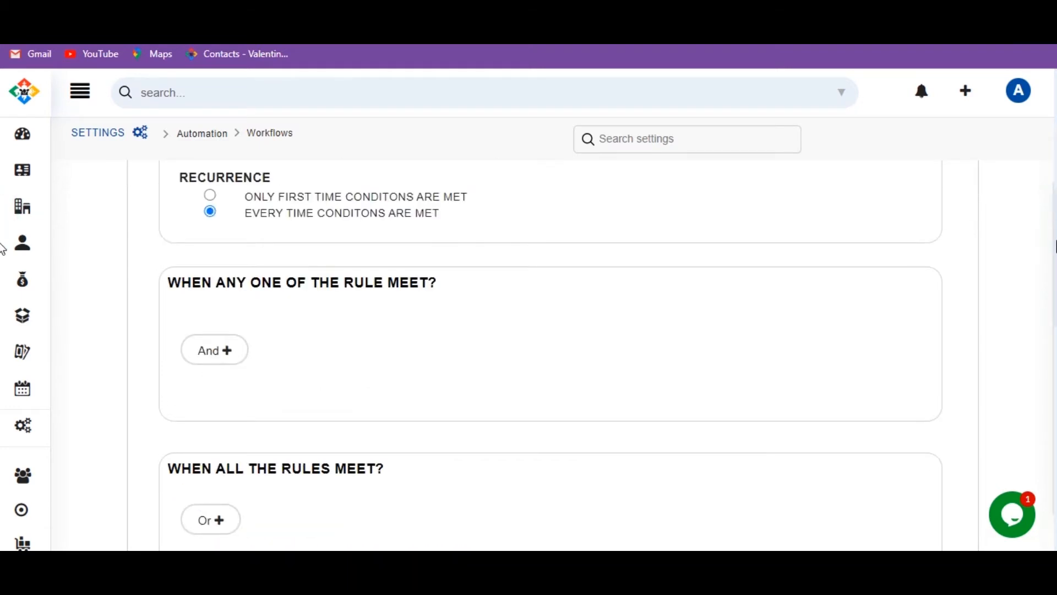
pyautogui.scroll(2, 223, 226)
pyautogui.click(211, 207)
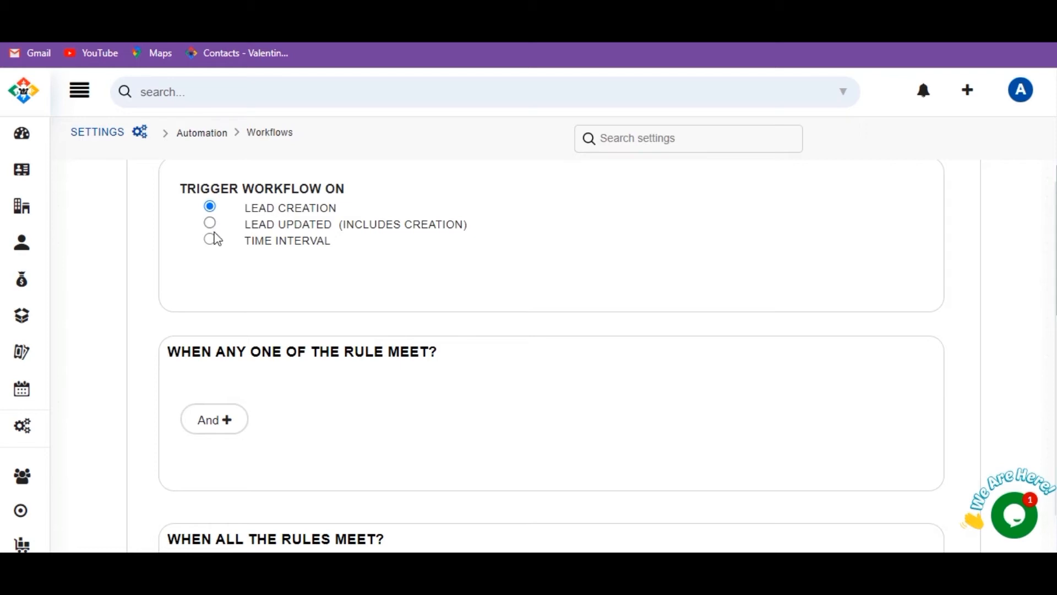
pyautogui.click(211, 223)
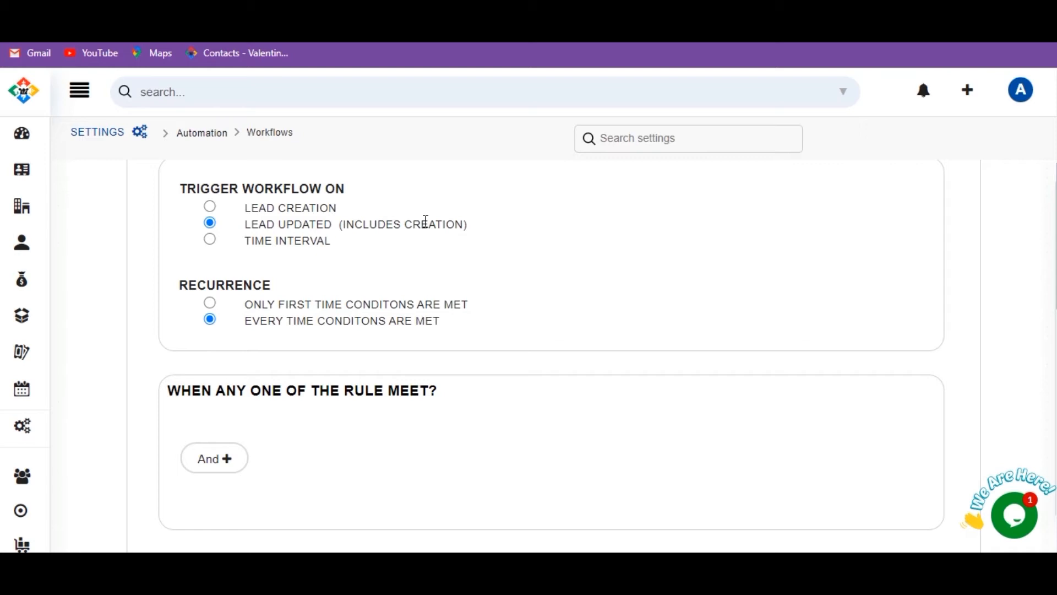
pyautogui.click(211, 240)
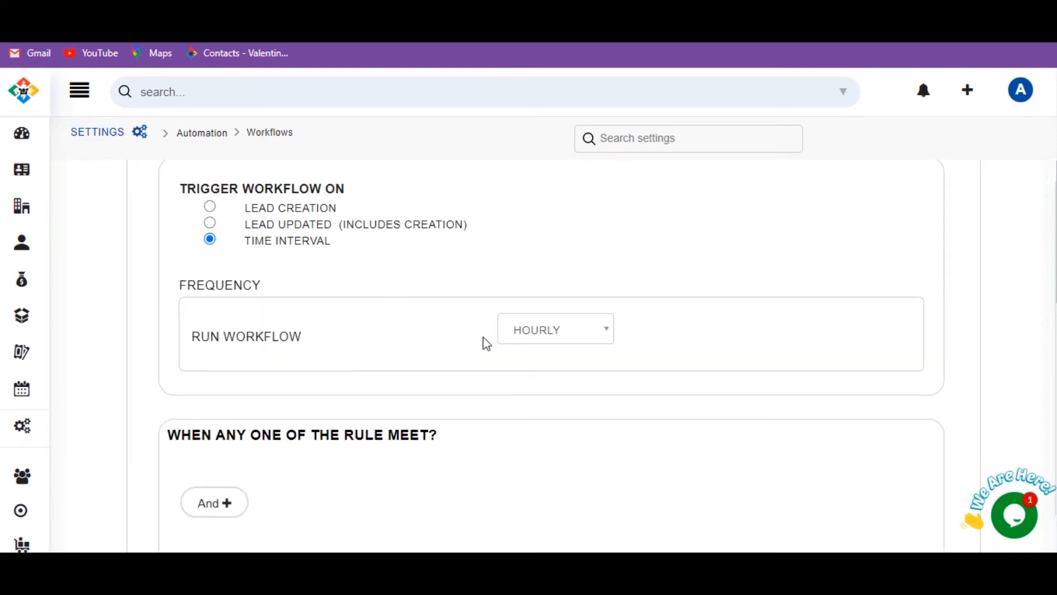
pyautogui.click(605, 333)
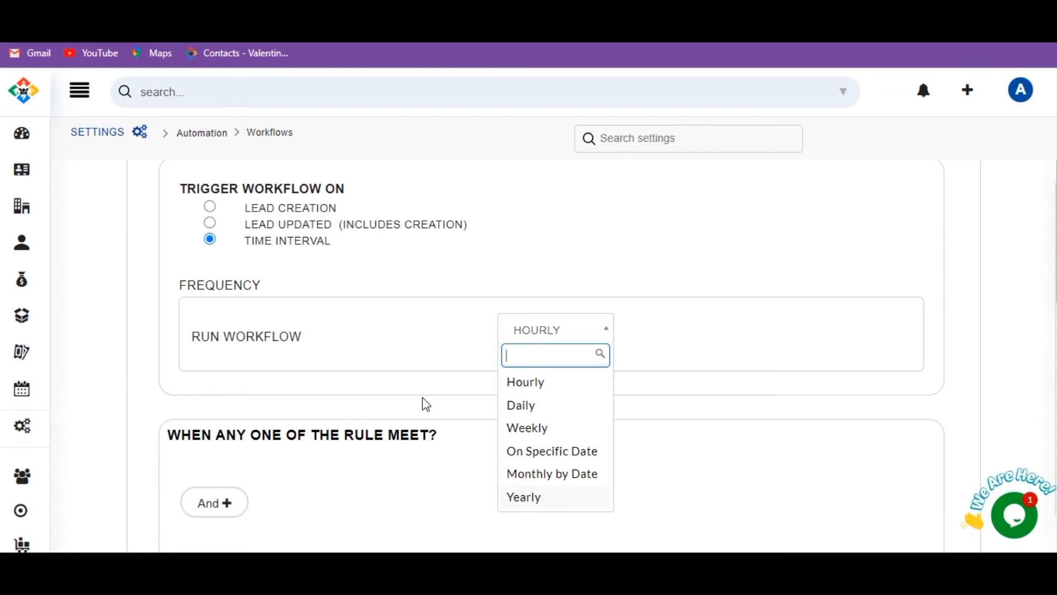
pyautogui.click(411, 320)
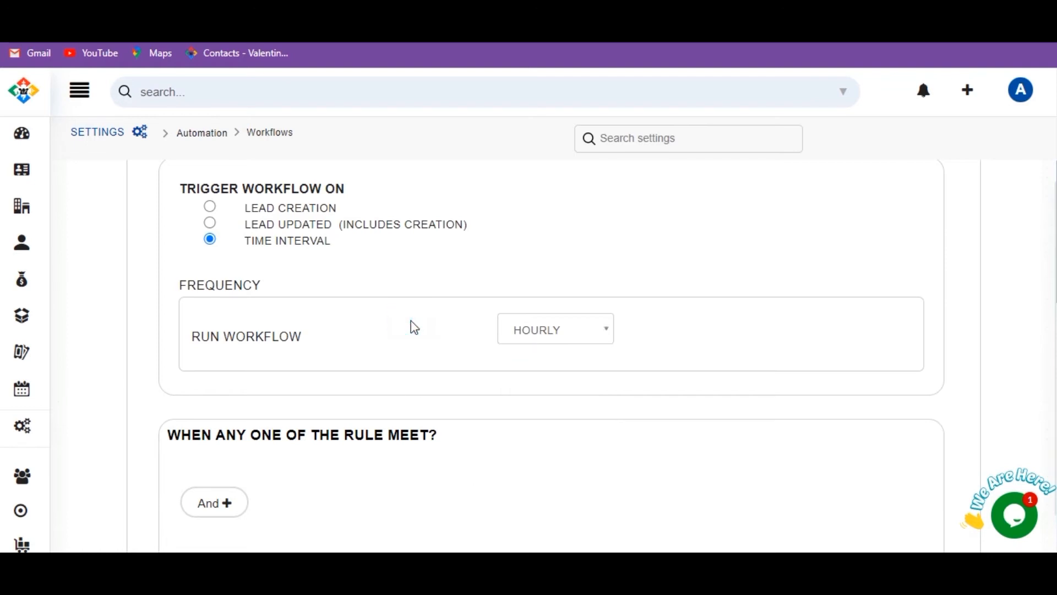
pyautogui.click(379, 264)
# Step: Trigger the workflow on Lead Updated (includes creation), with recurrence every time the conditions are met
pyautogui.click(211, 223)
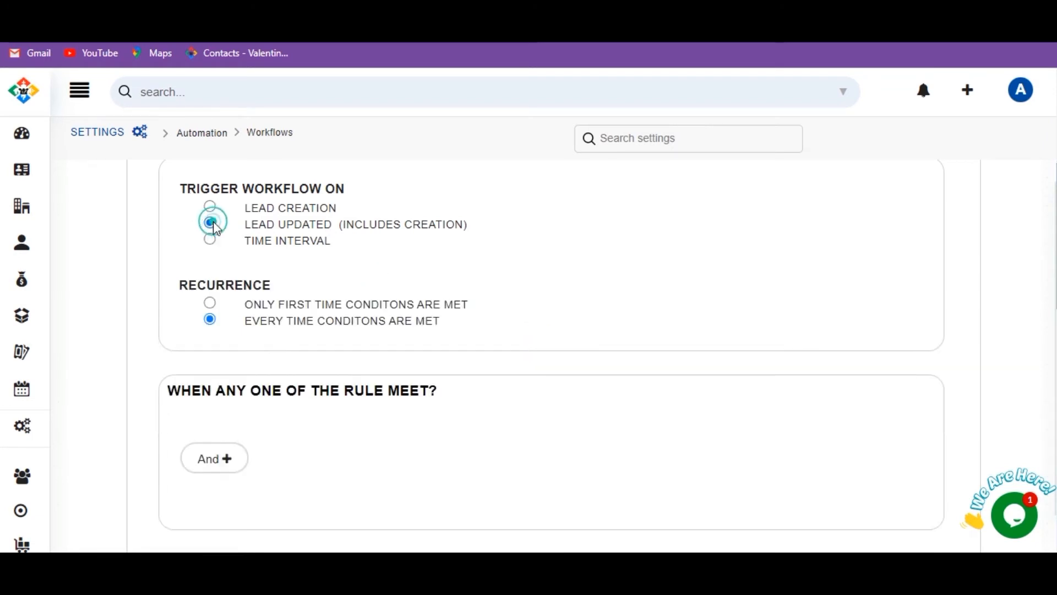
pyautogui.click(210, 304)
pyautogui.click(210, 319)
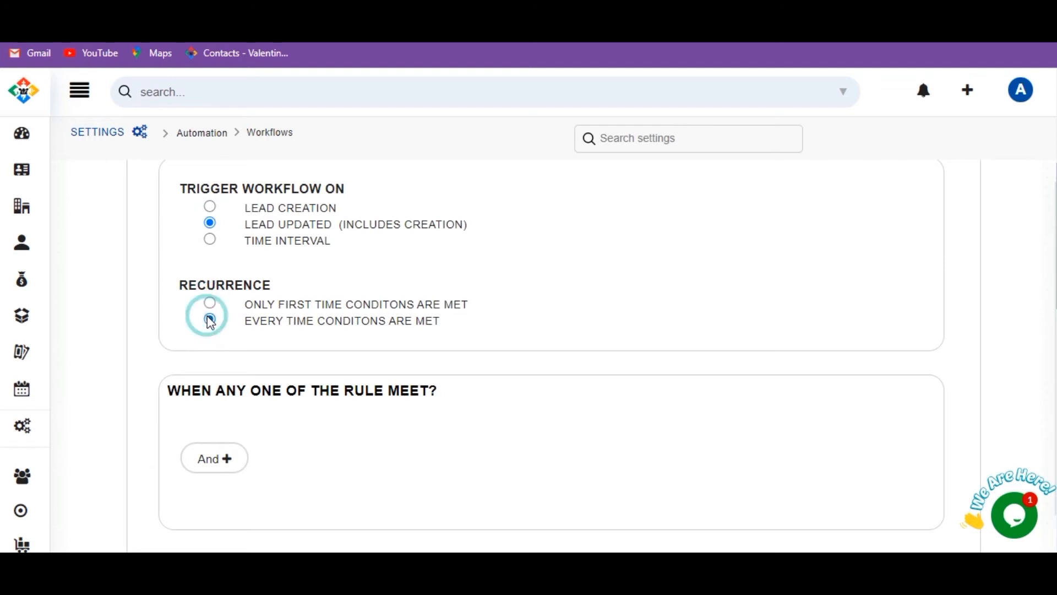
pyautogui.scroll(-1, 209, 319)
pyautogui.scroll(2, 3, 284)
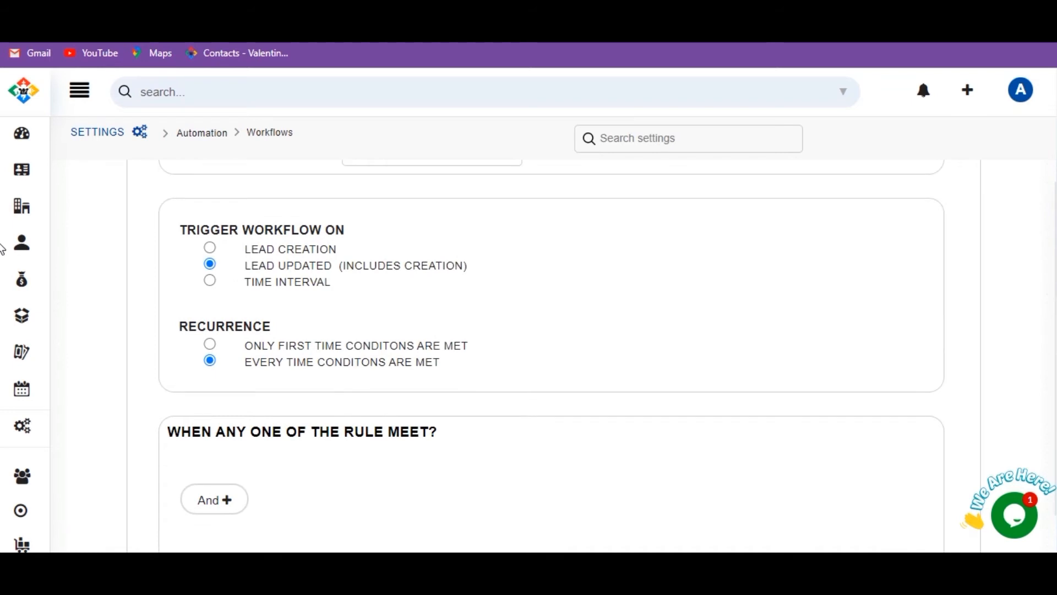
# Step: Add a condition under "When any one of the rule meet?" requiring that Industry is Communications
pyautogui.scroll(-1, 3, 251)
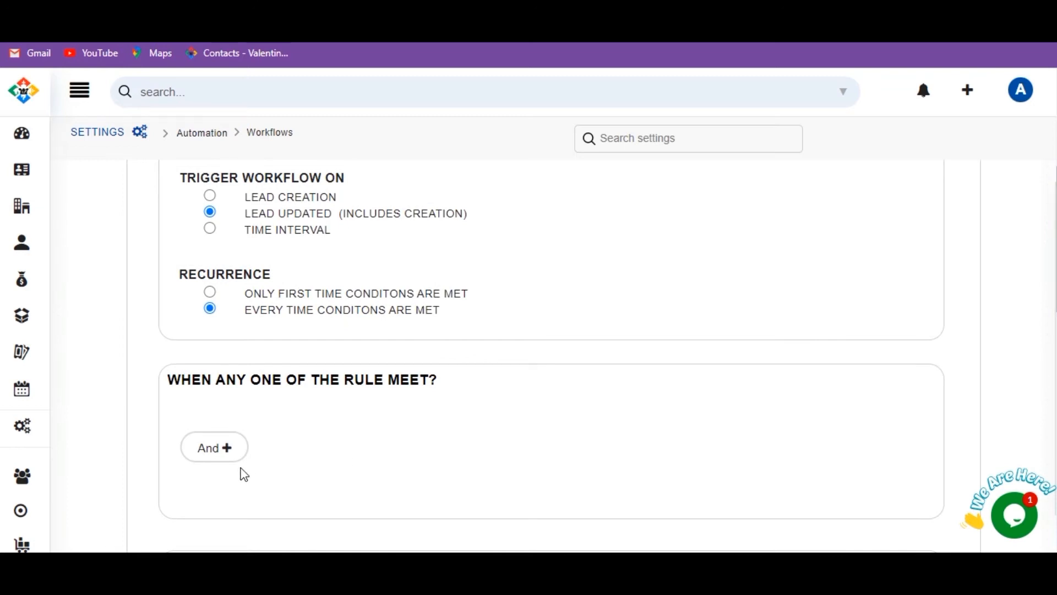
pyautogui.click(227, 449)
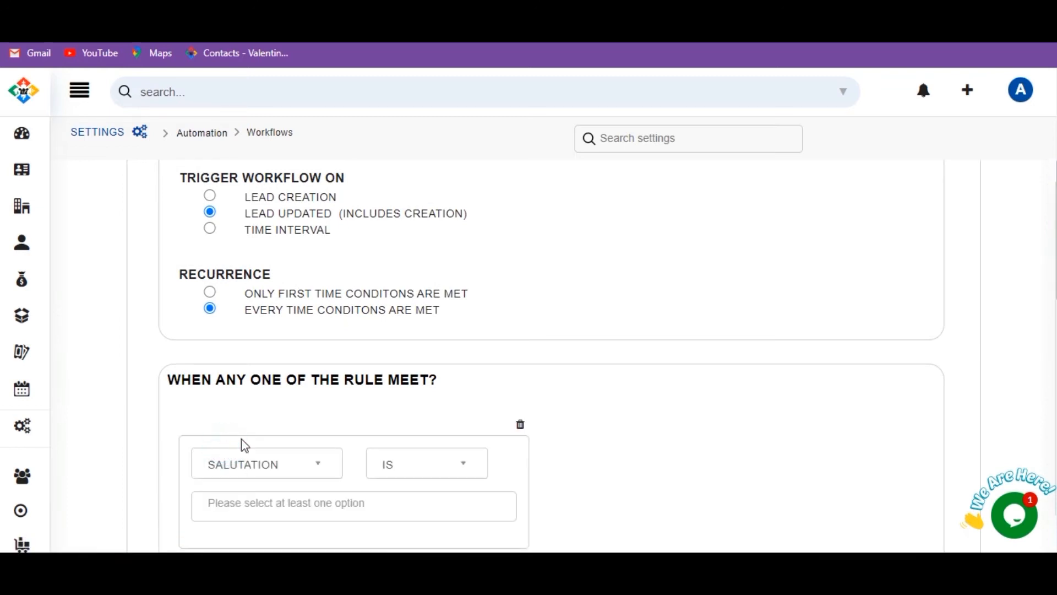
pyautogui.click(321, 471)
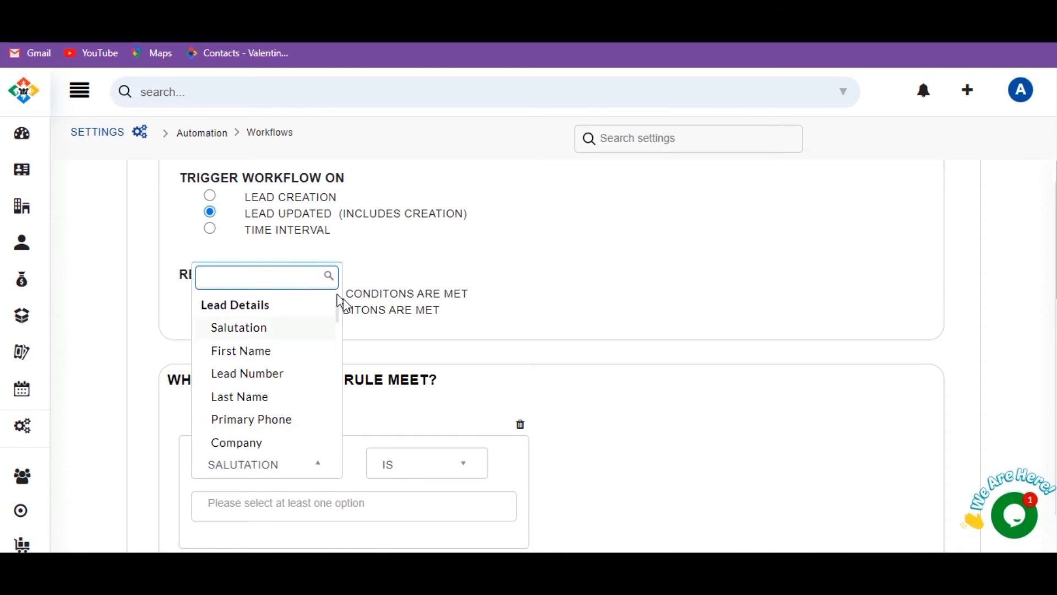
pyautogui.moveTo(341, 314); pyautogui.dragTo(341, 351)
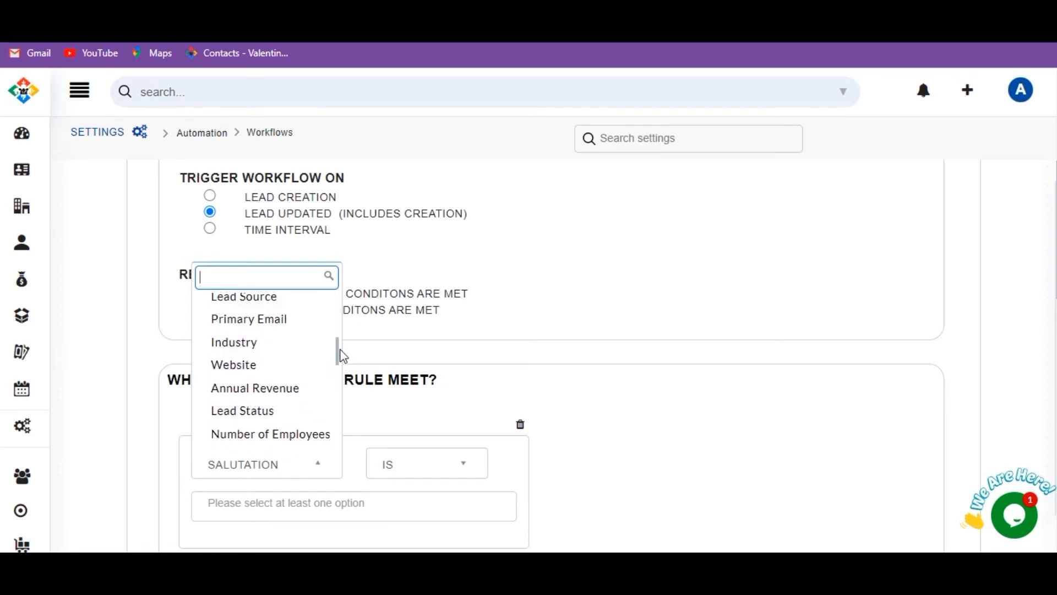
pyautogui.click(251, 343)
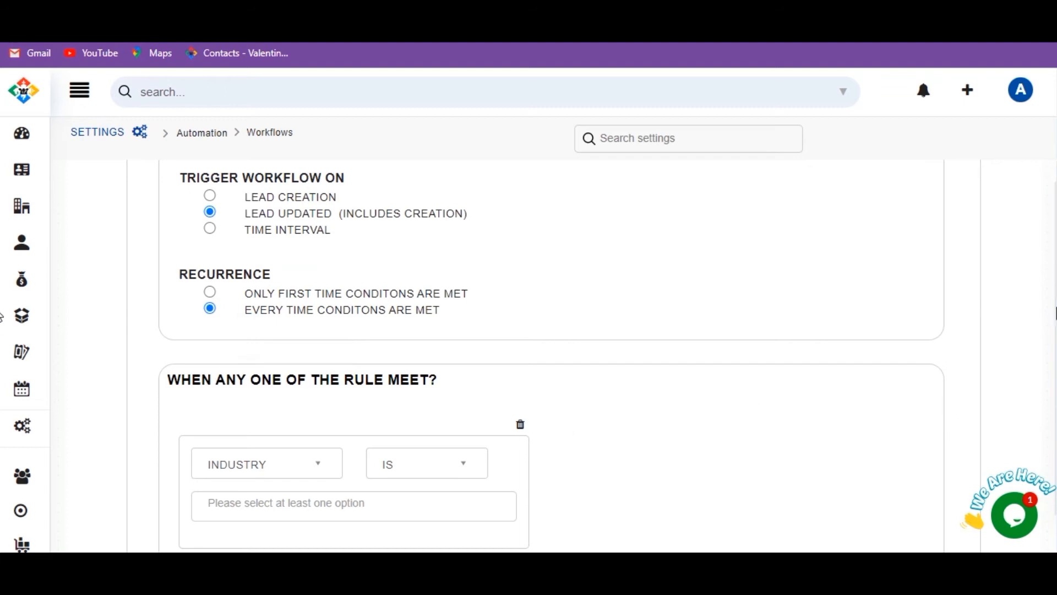
pyautogui.scroll(-2, 1017, 300)
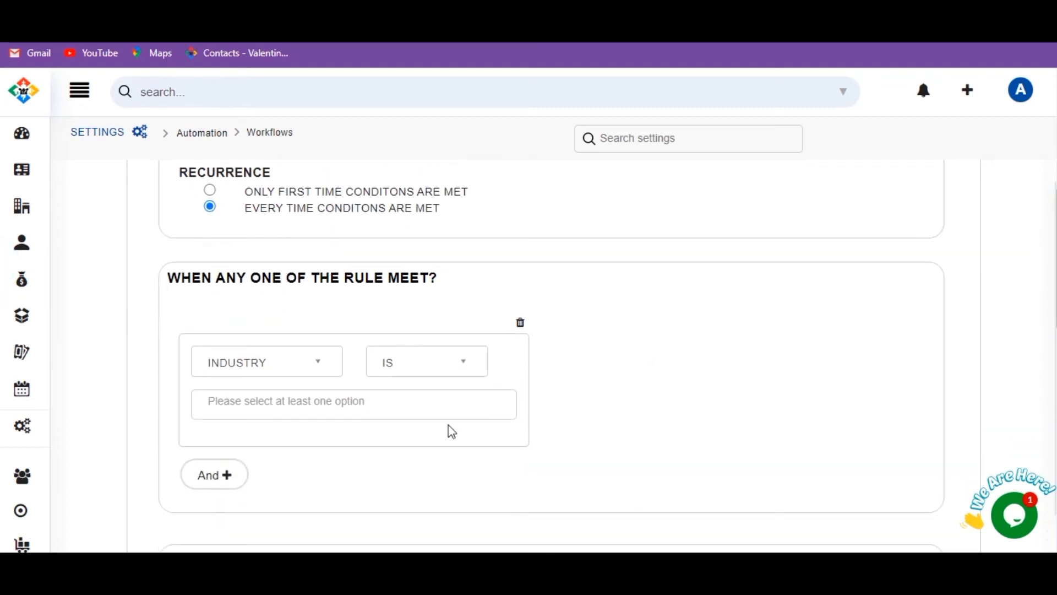
pyautogui.click(429, 405)
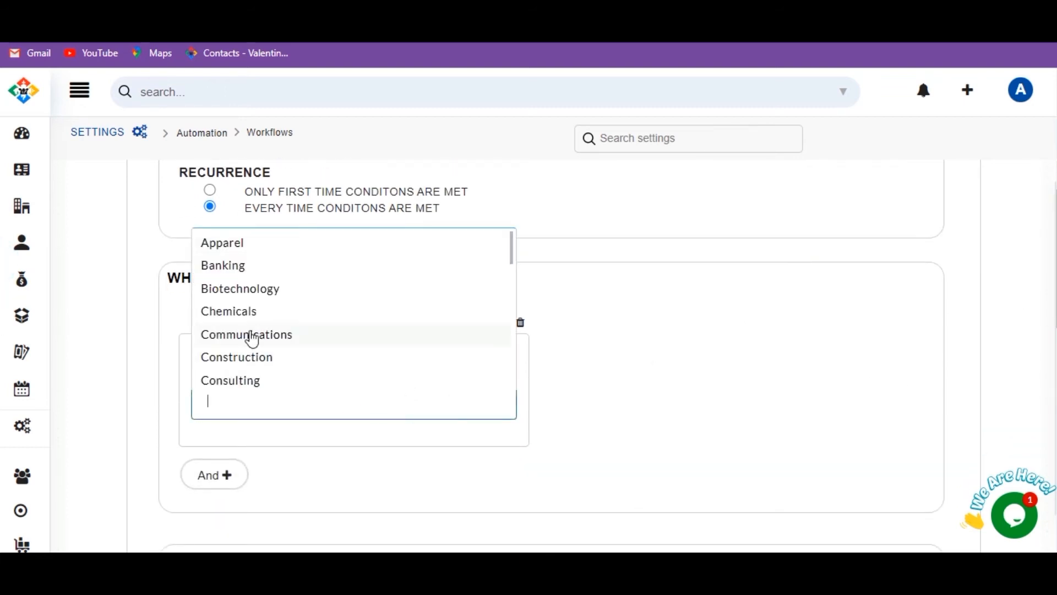
pyautogui.click(250, 333)
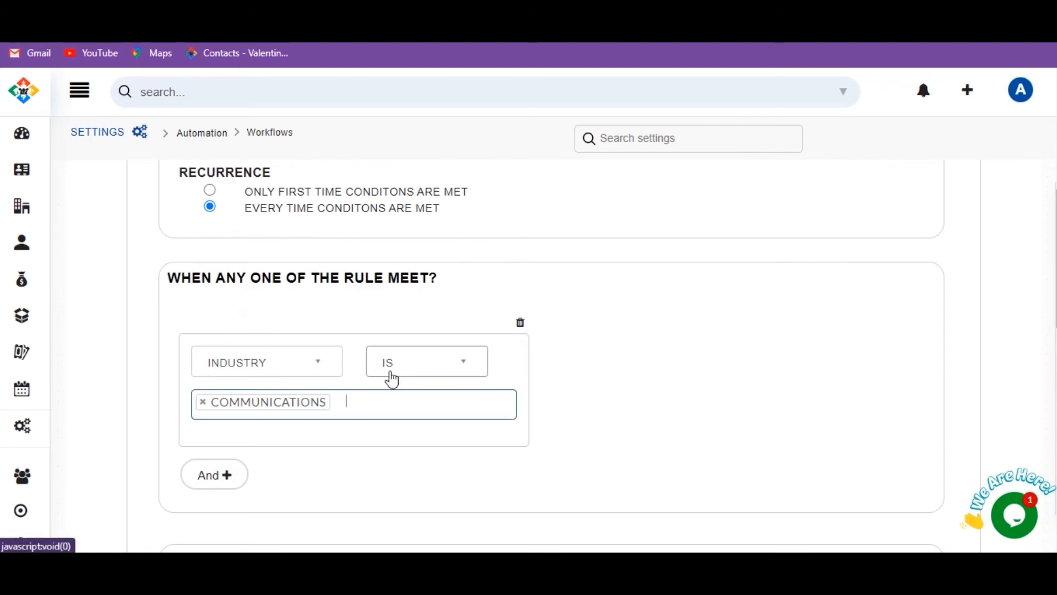
# Step: Add a condition row under "When all the rules meet?", keeping the default Salutation field
pyautogui.scroll(-4, 380, 379)
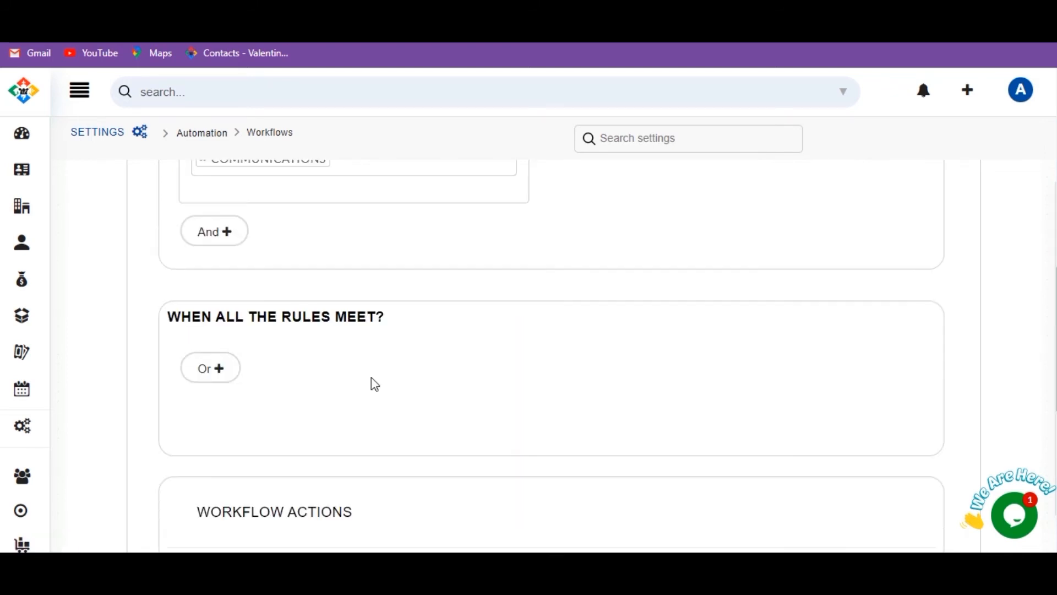
pyautogui.click(203, 380)
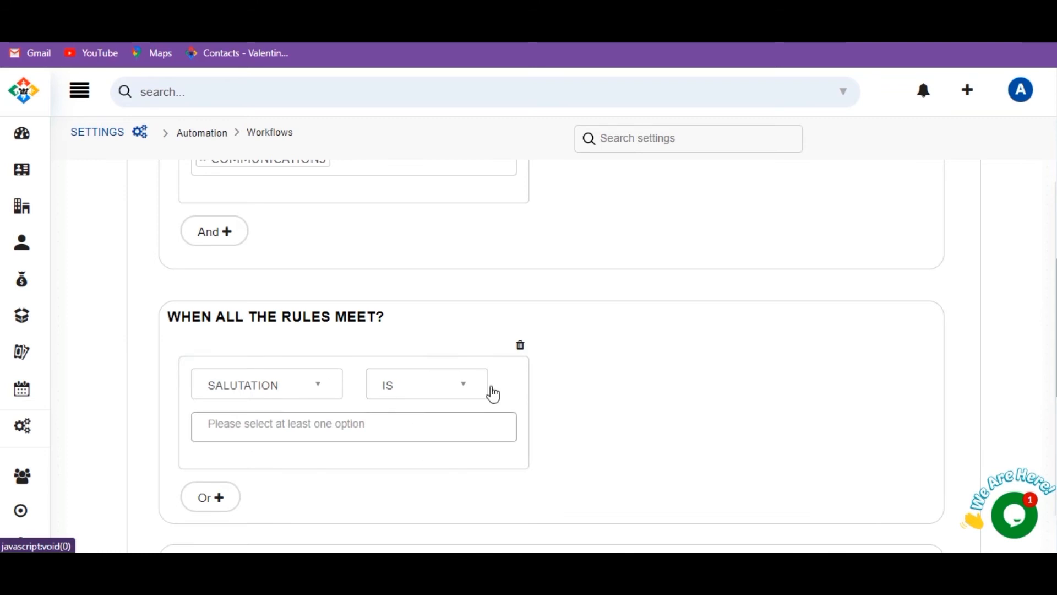
pyautogui.scroll(-2, 3, 383)
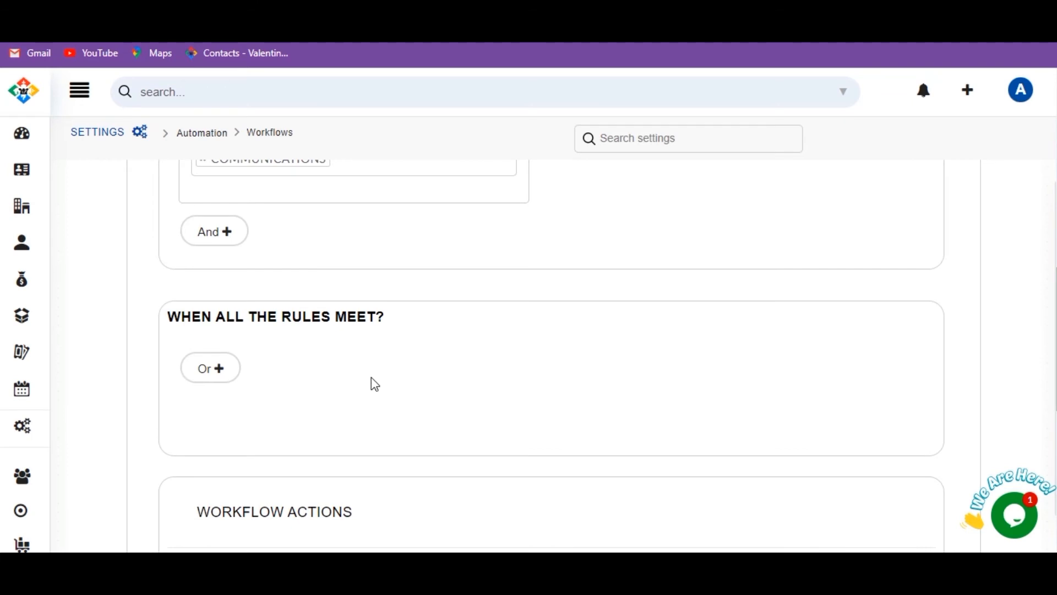
pyautogui.click(202, 380)
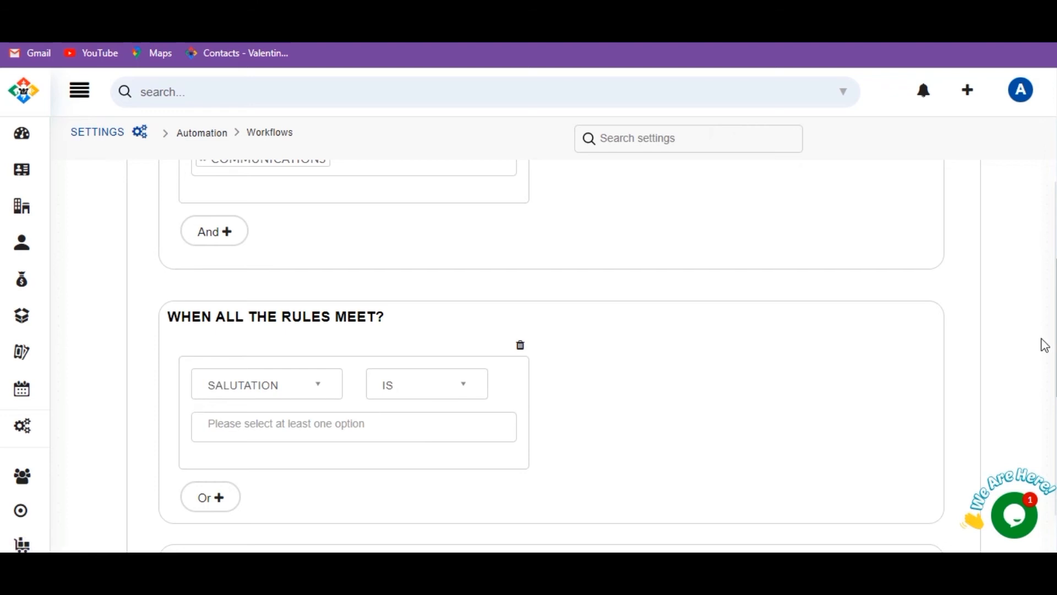
# Step: Remove the empty Salutation condition under "When all the rules meet?" and add a Create Event action to the workflow
pyautogui.scroll(-2, 2, 363)
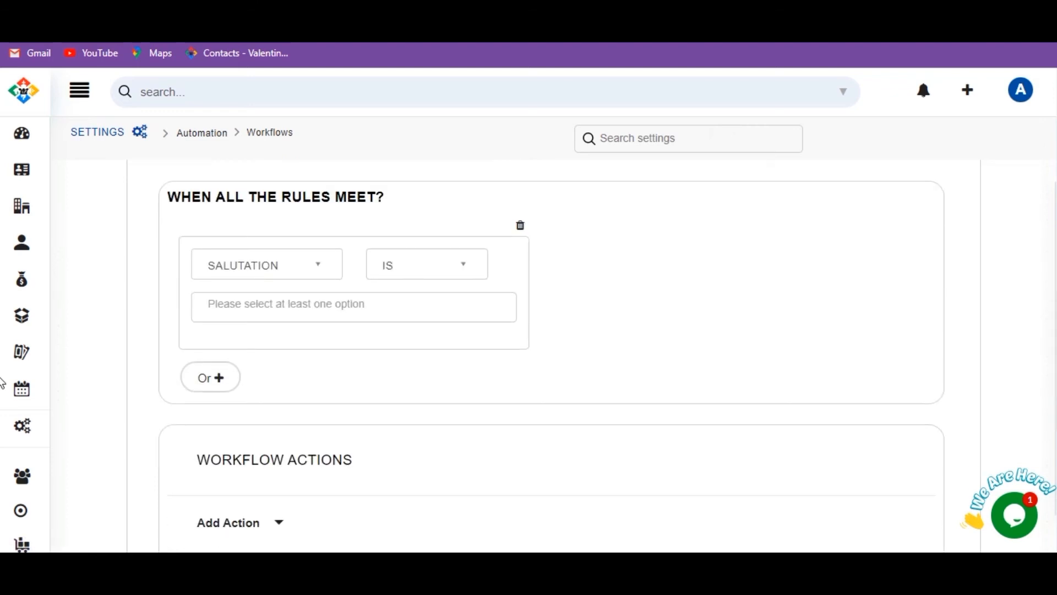
pyautogui.scroll(-3, 2, 383)
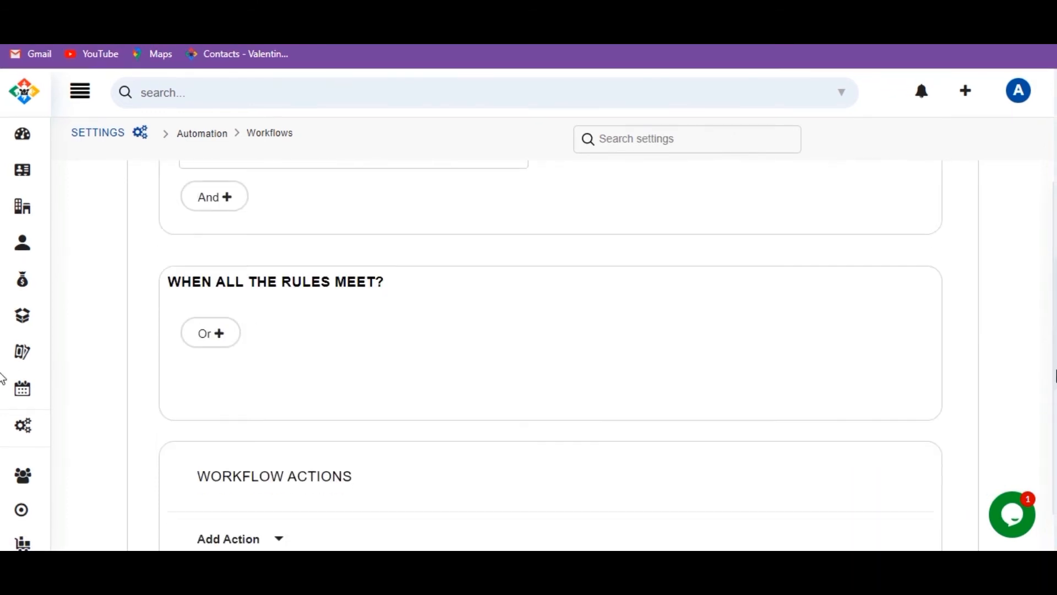
pyautogui.scroll(-5, 3, 418)
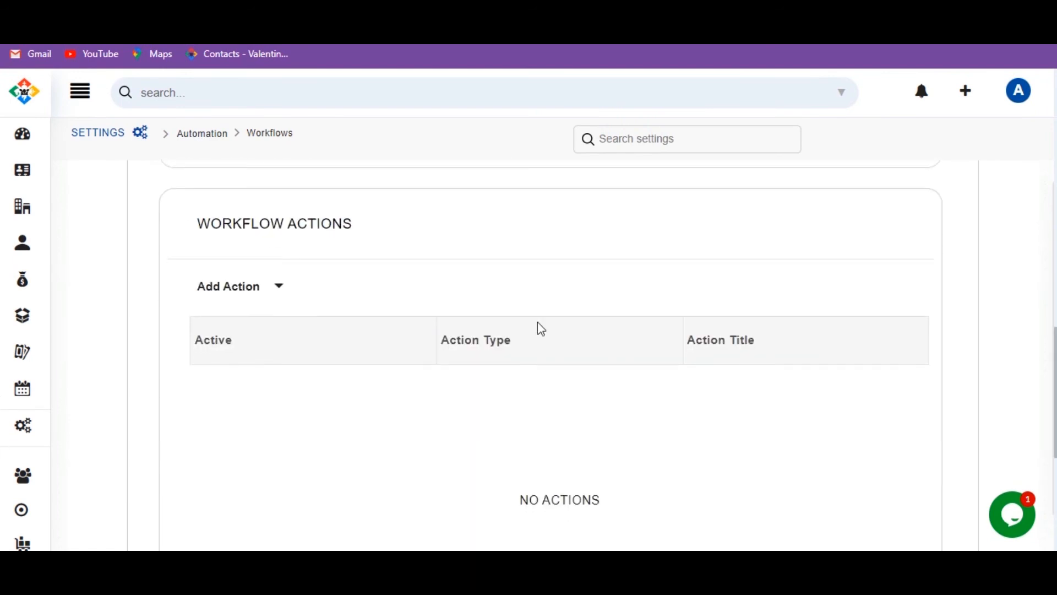
pyautogui.click(273, 292)
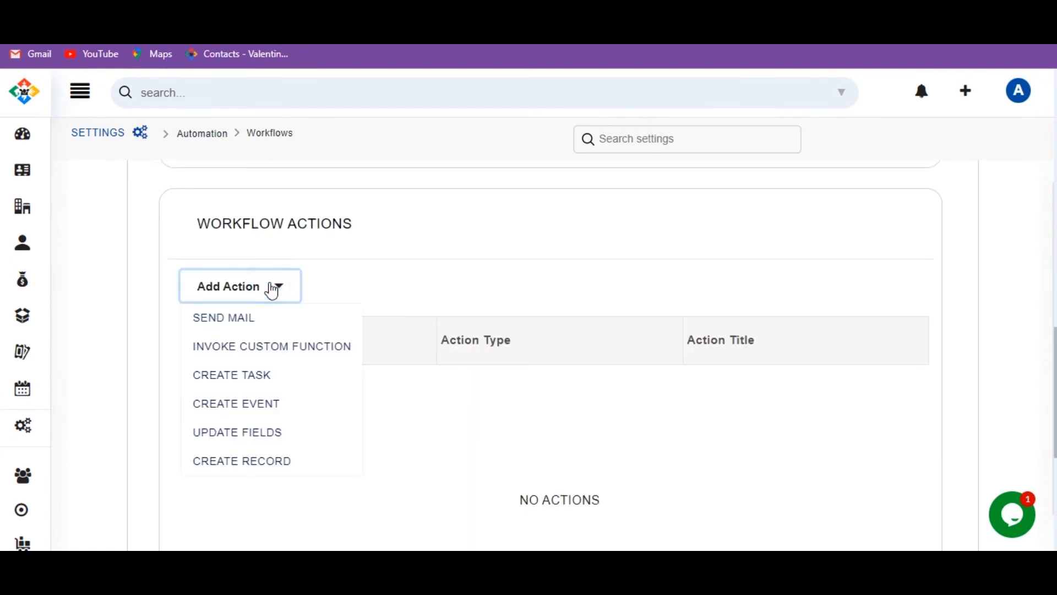
pyautogui.click(269, 407)
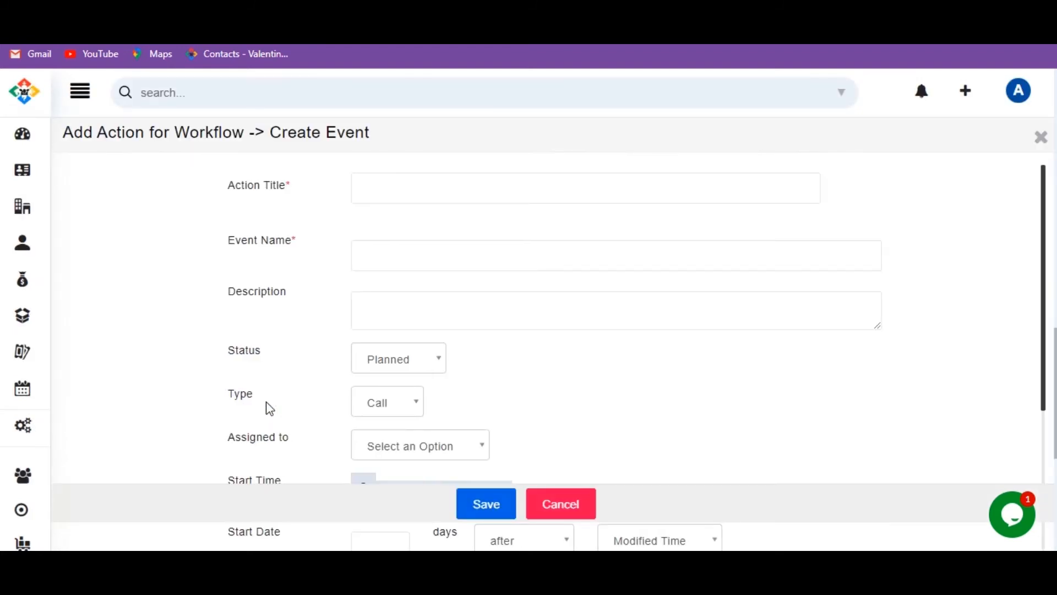
# Step: Title the action "Create an event when lead industry is communications" and name the event "Team Meeting"
pyautogui.click(414, 198)
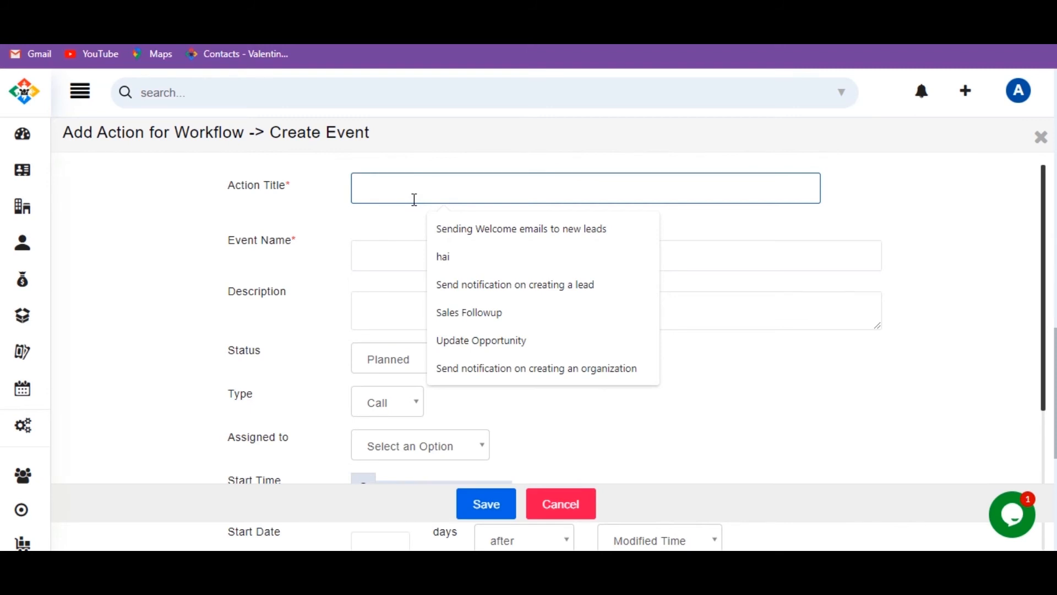
pyautogui.write('Create an event when lead industry is communications')
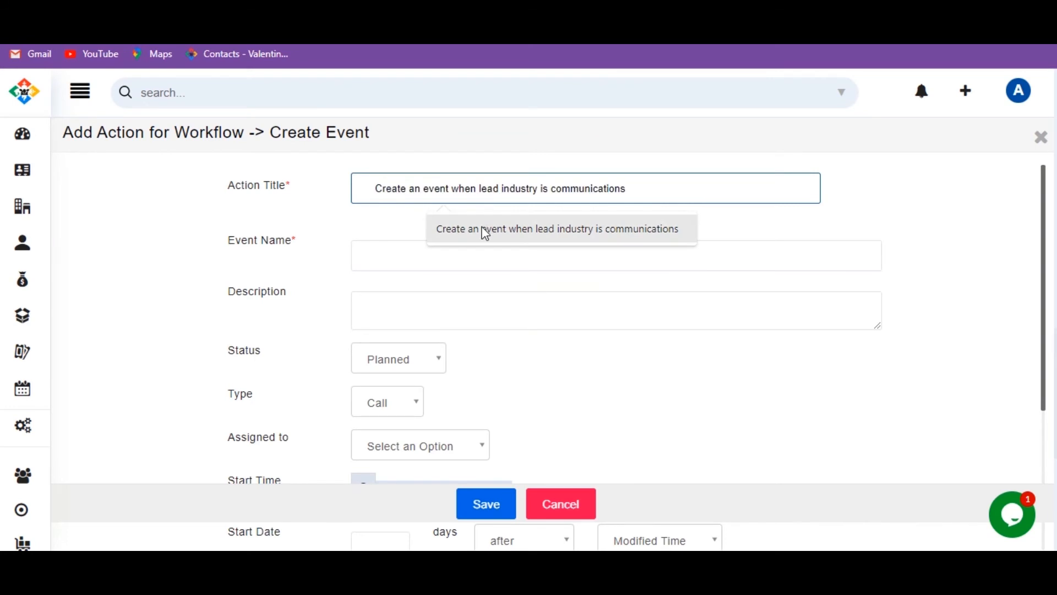
pyautogui.click(483, 230)
pyautogui.click(463, 248)
pyautogui.click(478, 303)
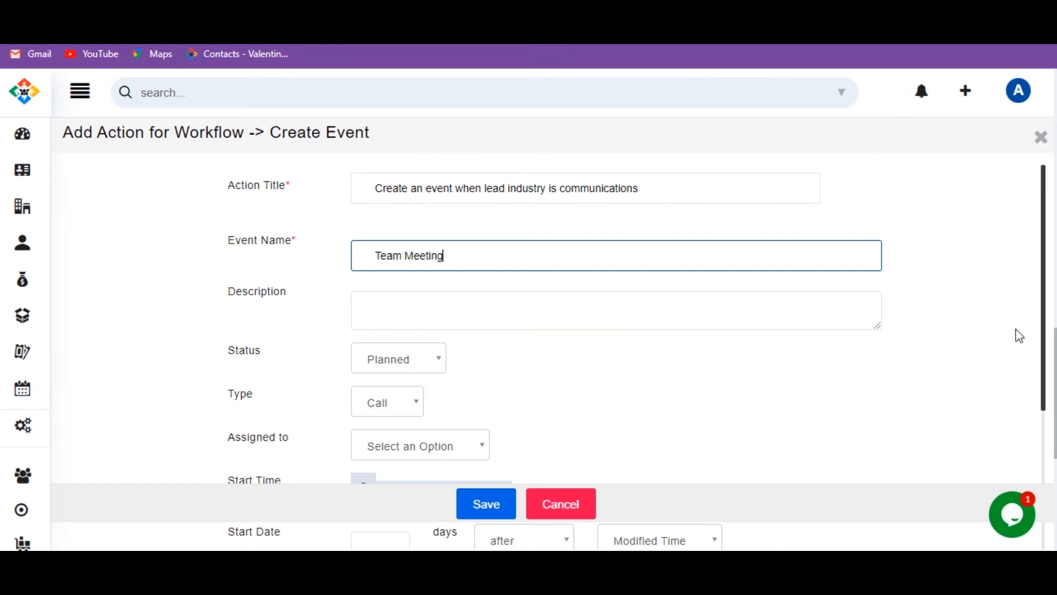
# Step: Set the event's start time to 12:00 AM and end time to 01:00 AM, and save the action
pyautogui.moveTo(1047, 359); pyautogui.dragTo(1056, 440)
pyautogui.click(451, 379)
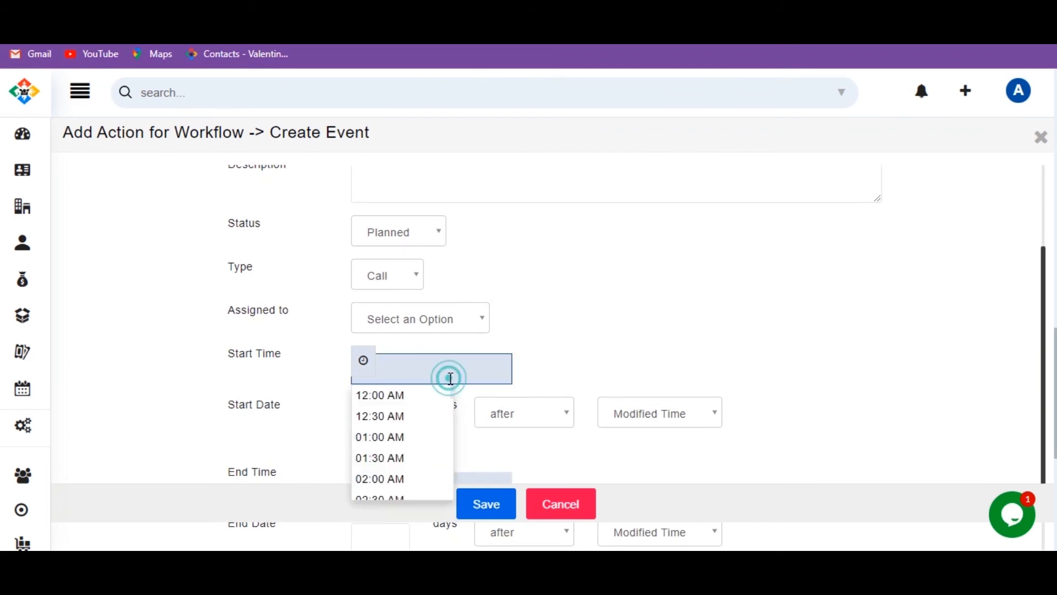
pyautogui.click(406, 403)
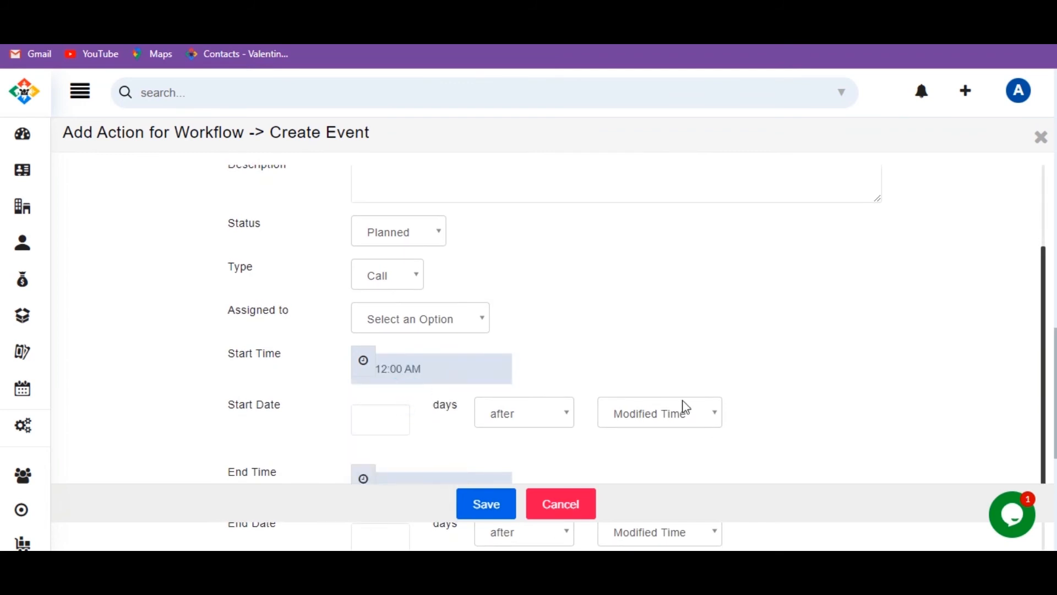
pyautogui.moveTo(1047, 449); pyautogui.dragTo(1045, 477)
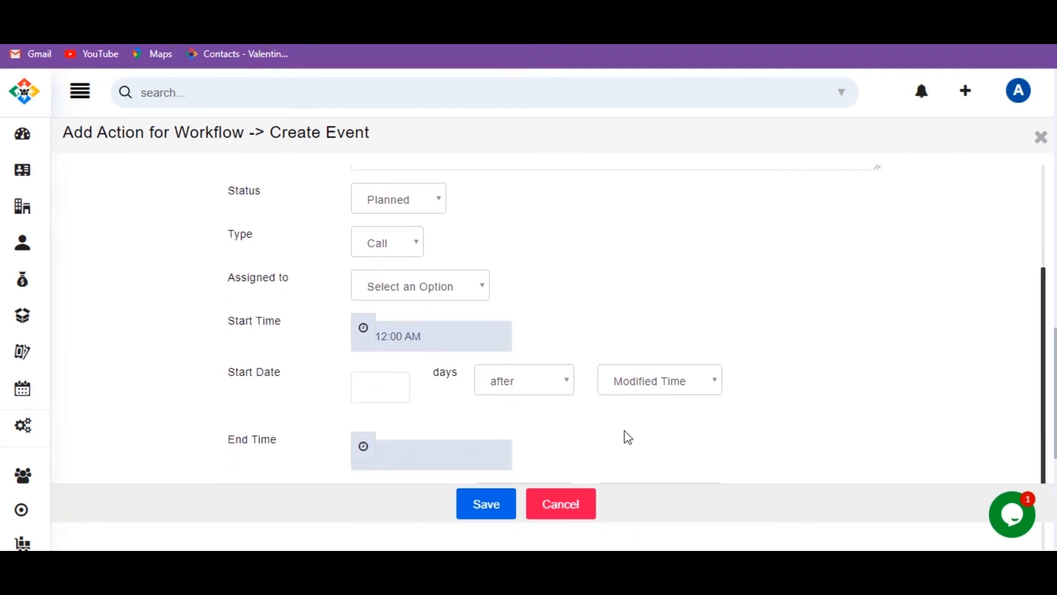
pyautogui.click(437, 462)
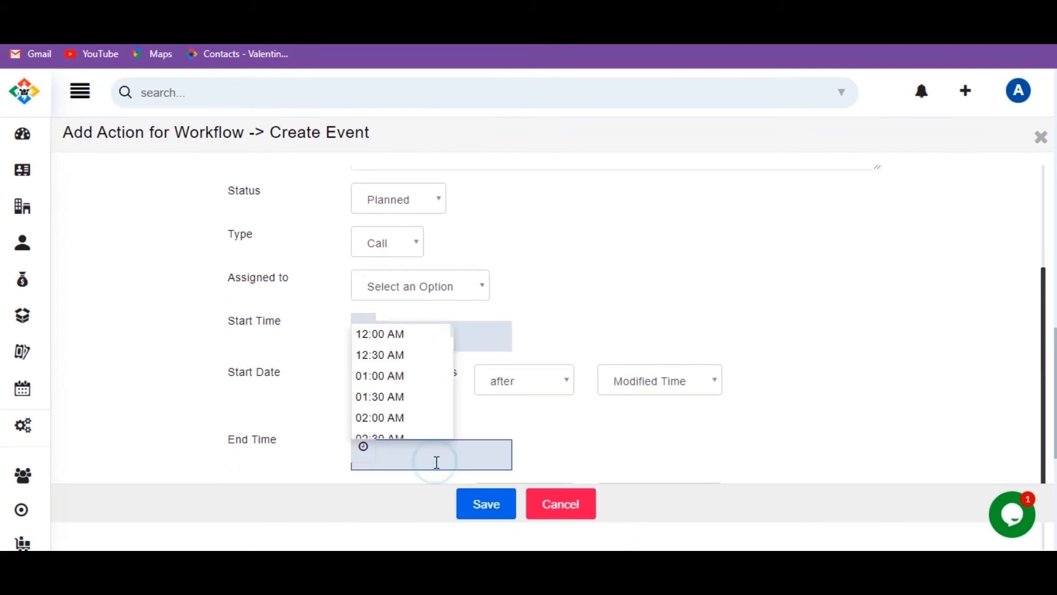
pyautogui.click(406, 377)
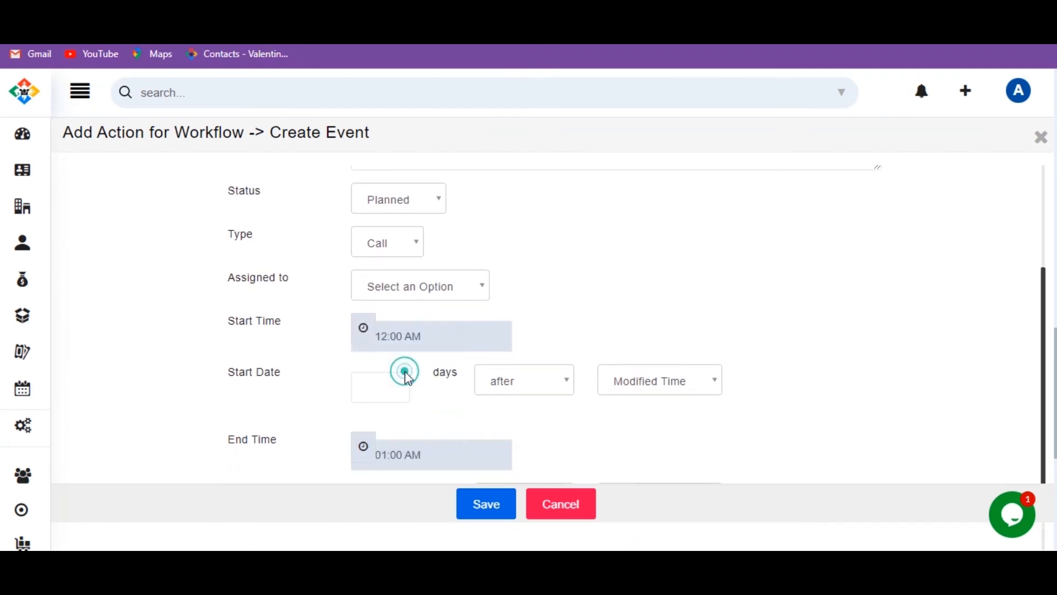
pyautogui.click(505, 515)
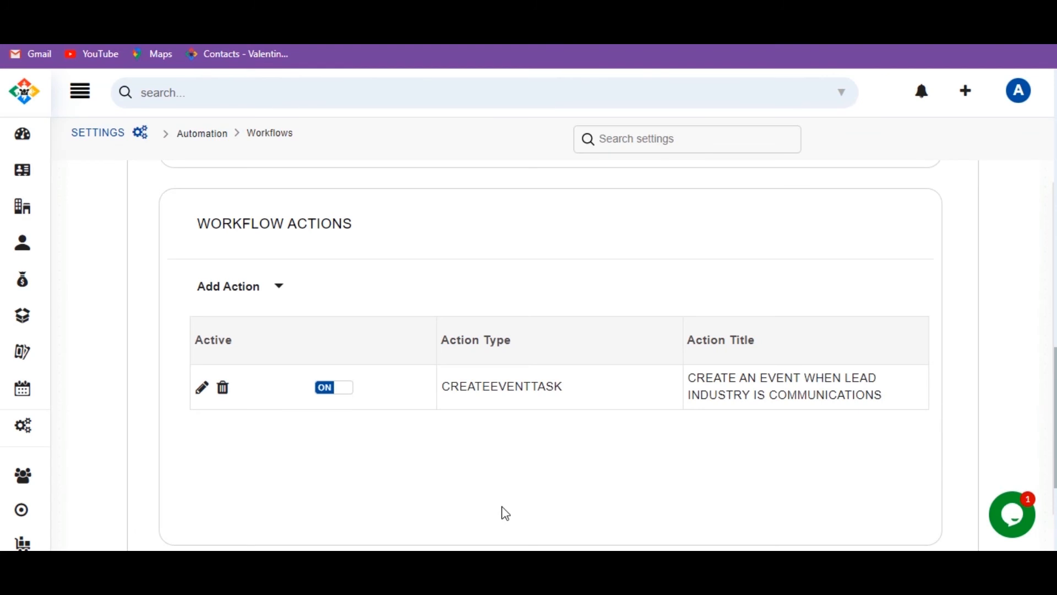
# Step: Save the workflow and switch on "Create an event when lead captures" on page 2 of the workflow list
pyautogui.scroll(-3, 491, 411)
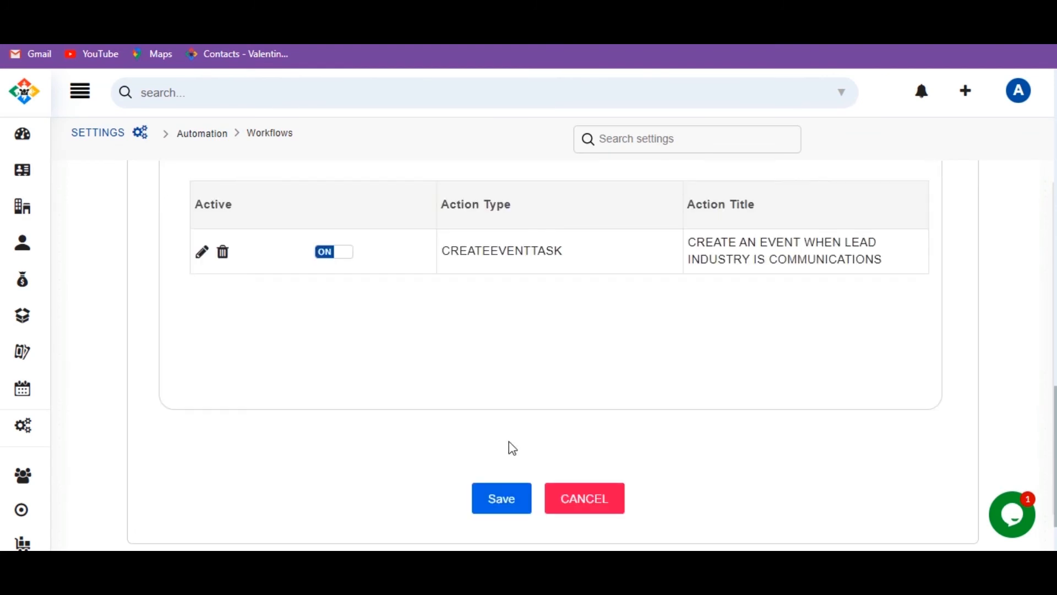
pyautogui.click(499, 507)
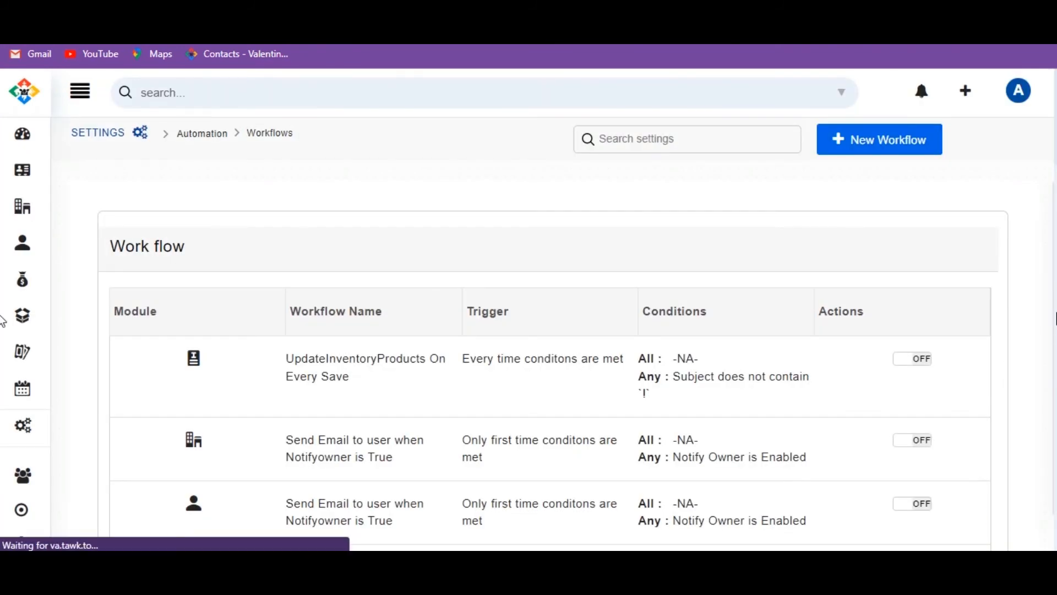
pyautogui.scroll(-10, 3, 347)
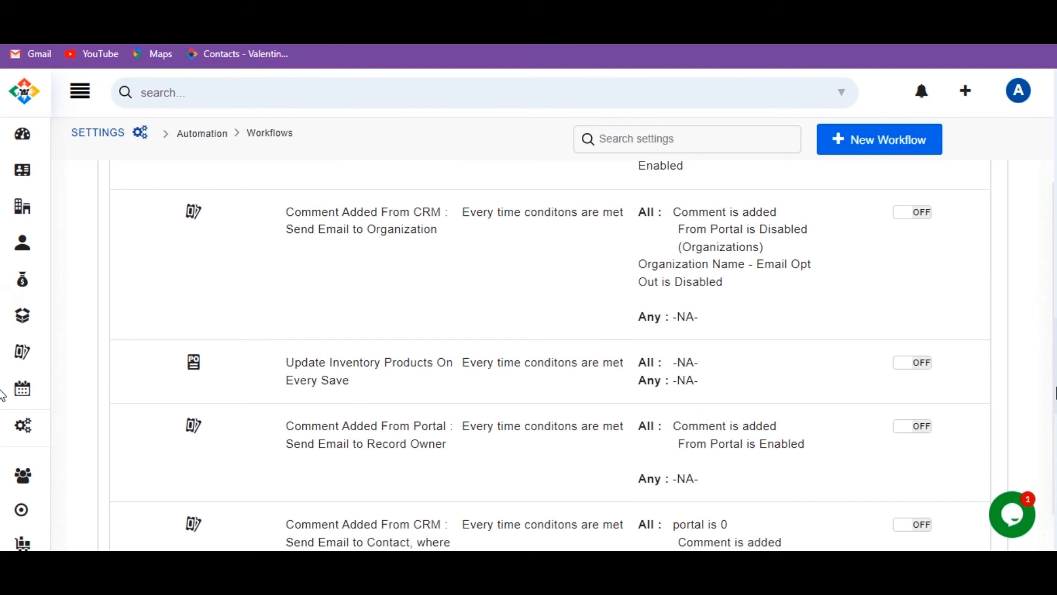
pyautogui.scroll(-5, 366, 441)
pyautogui.click(366, 441)
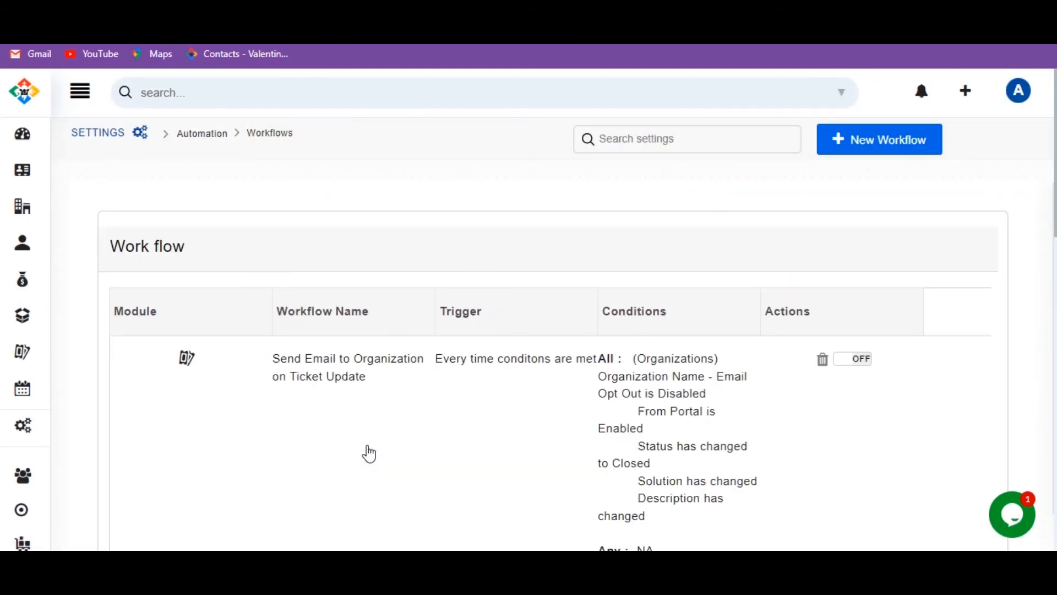
pyautogui.scroll(-5, 3, 339)
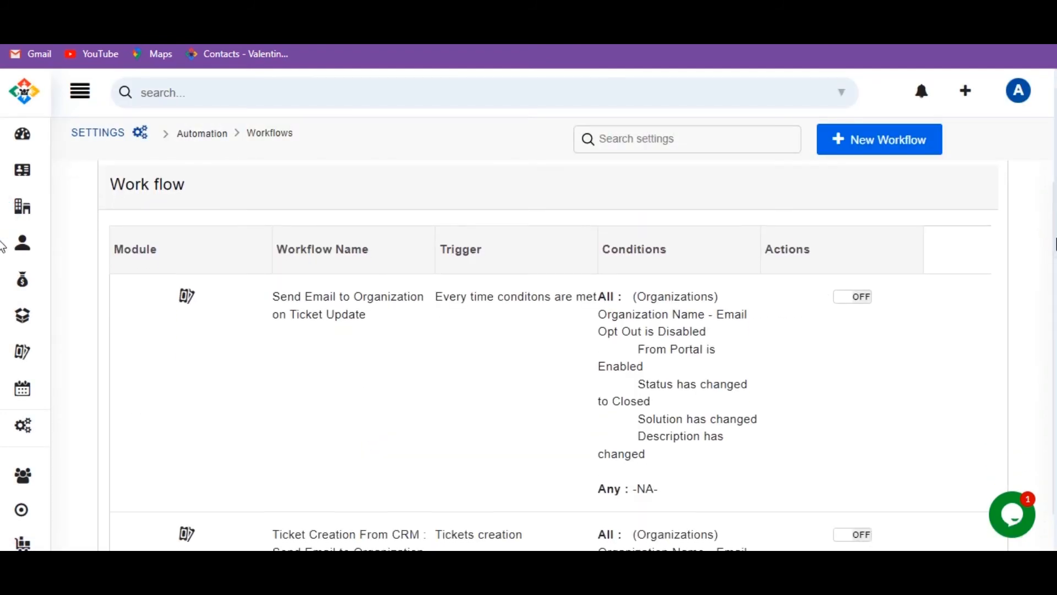
pyautogui.scroll(-5, 2, 339)
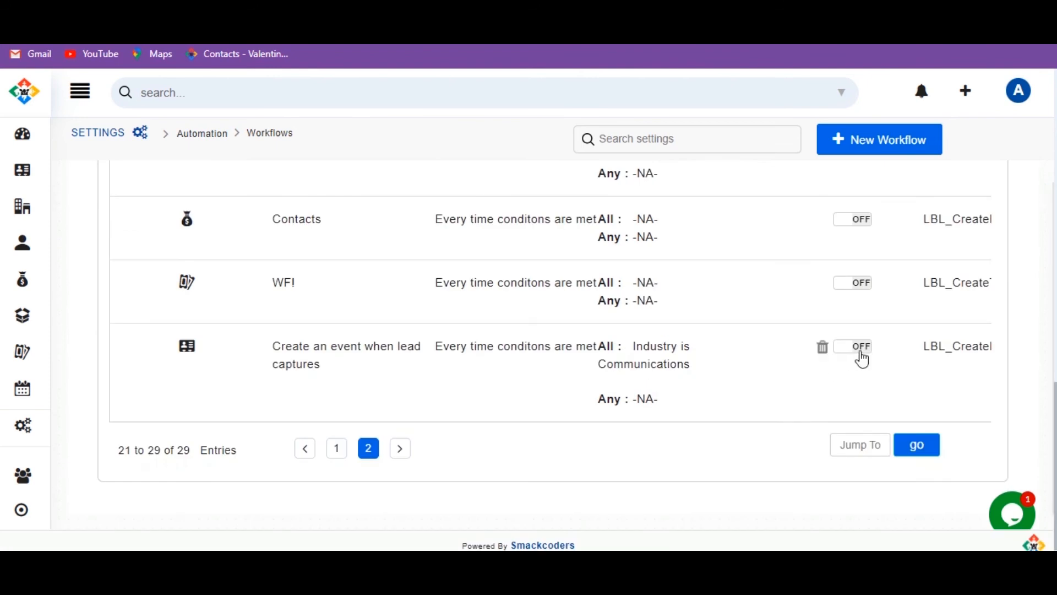
pyautogui.click(843, 349)
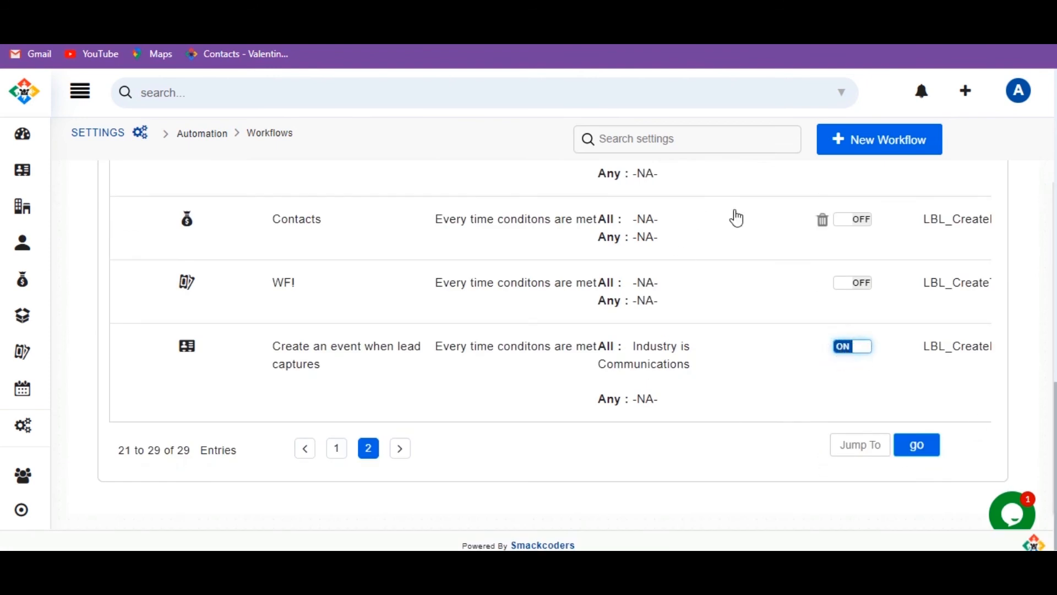
# Step: Start a new lead in the Leads module with first name "Sample" and last name "Lead"
pyautogui.moveTo(10, 204)
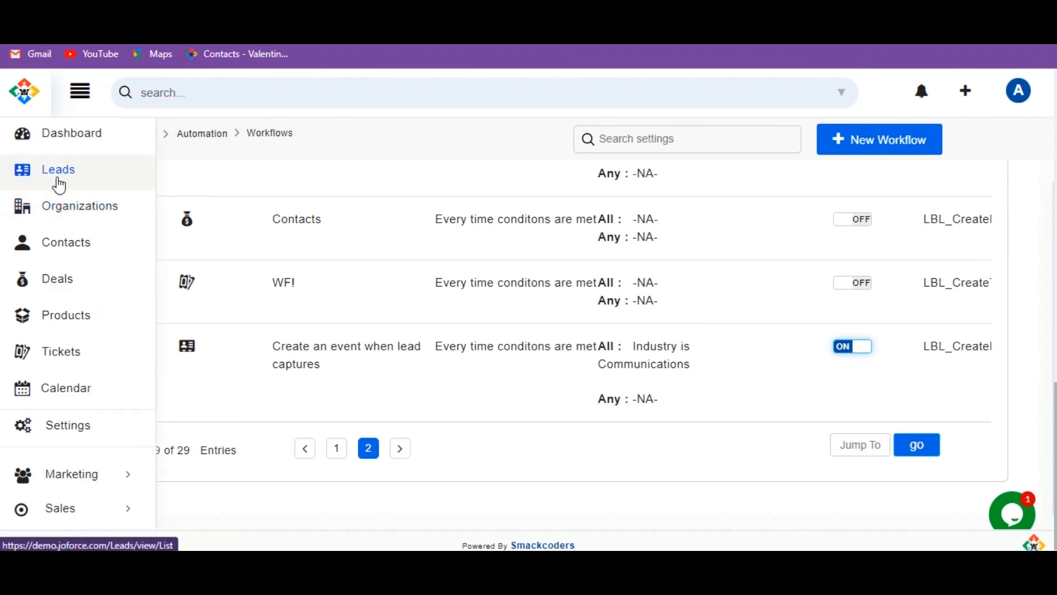
pyautogui.click(60, 184)
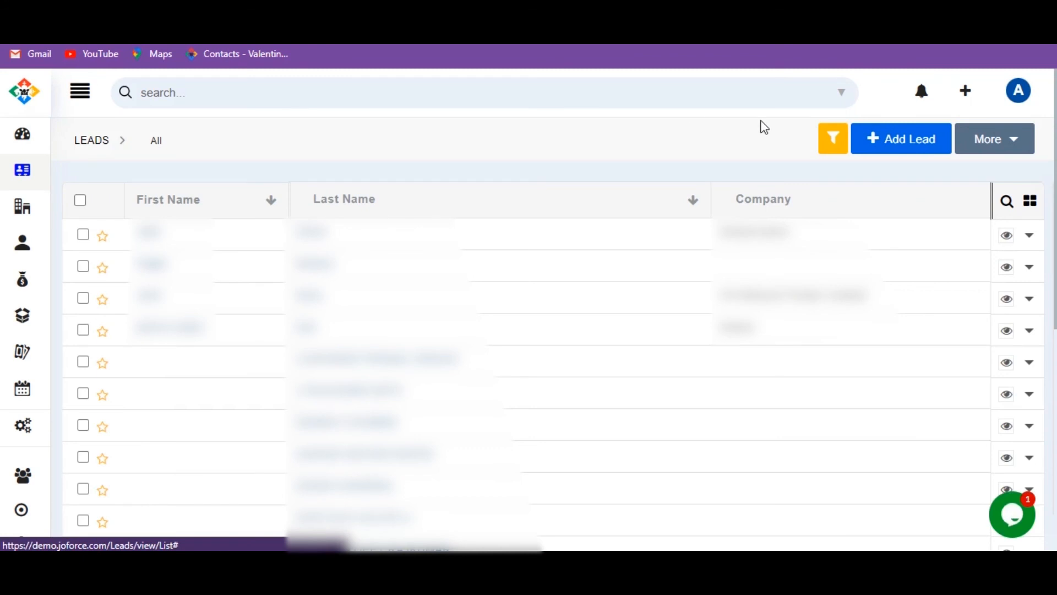
pyautogui.click(897, 147)
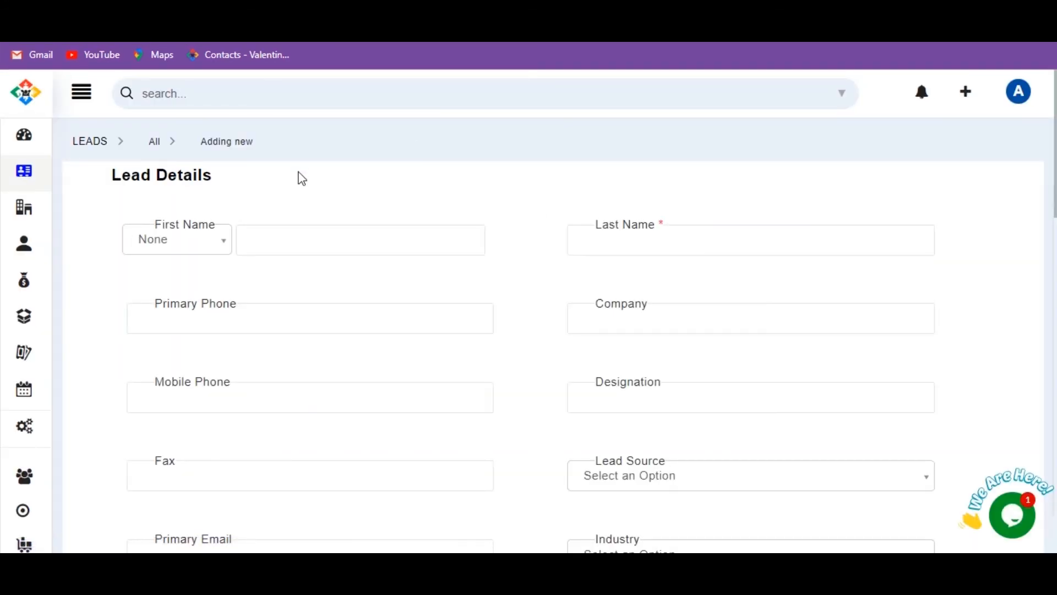
pyautogui.click(306, 229)
pyautogui.write('Sample')
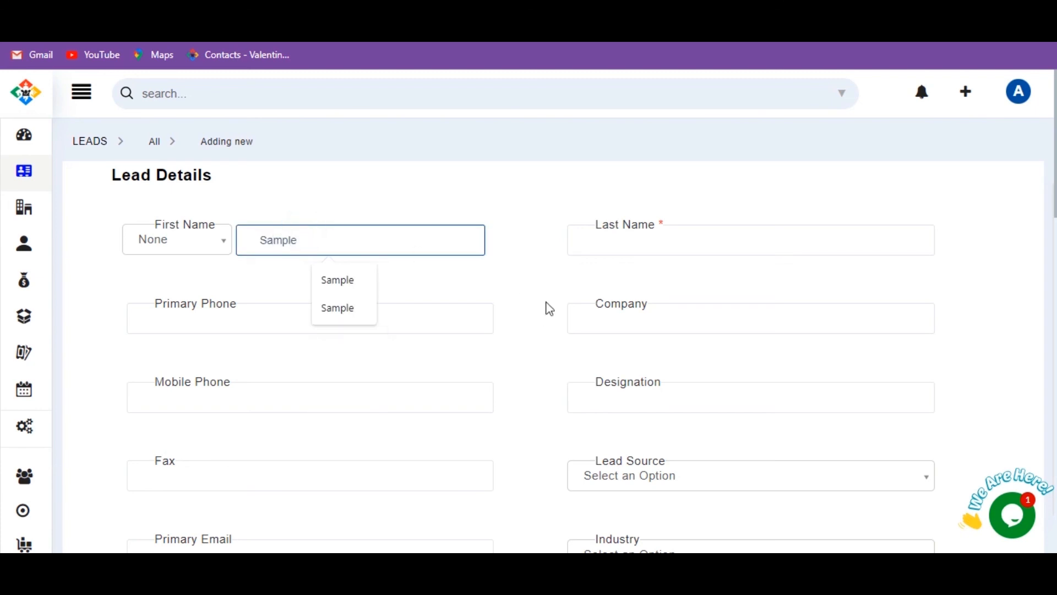
pyautogui.click(634, 244)
pyautogui.write('Lead')
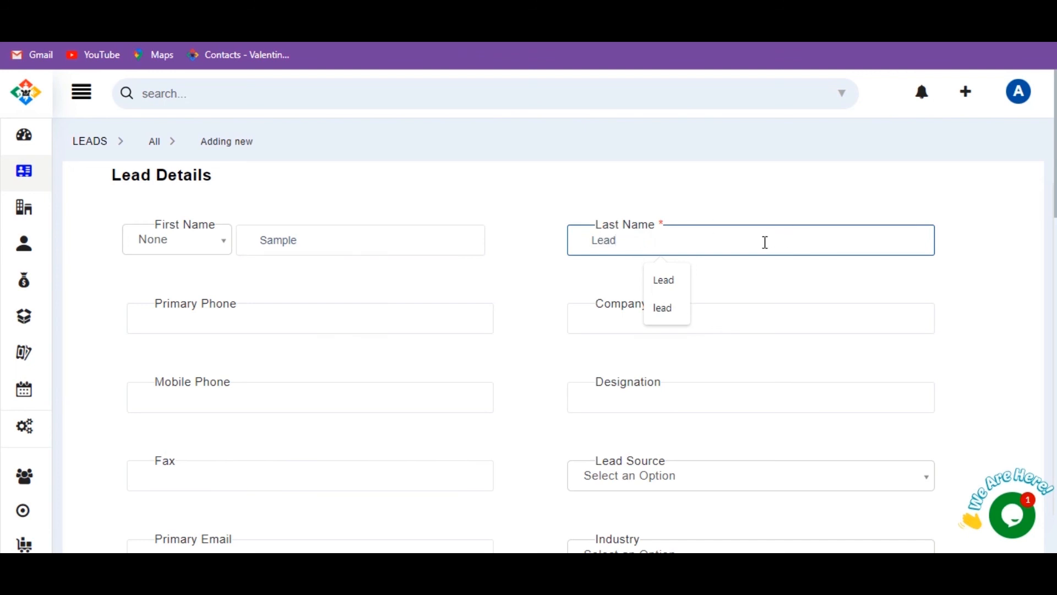
pyautogui.click(673, 295)
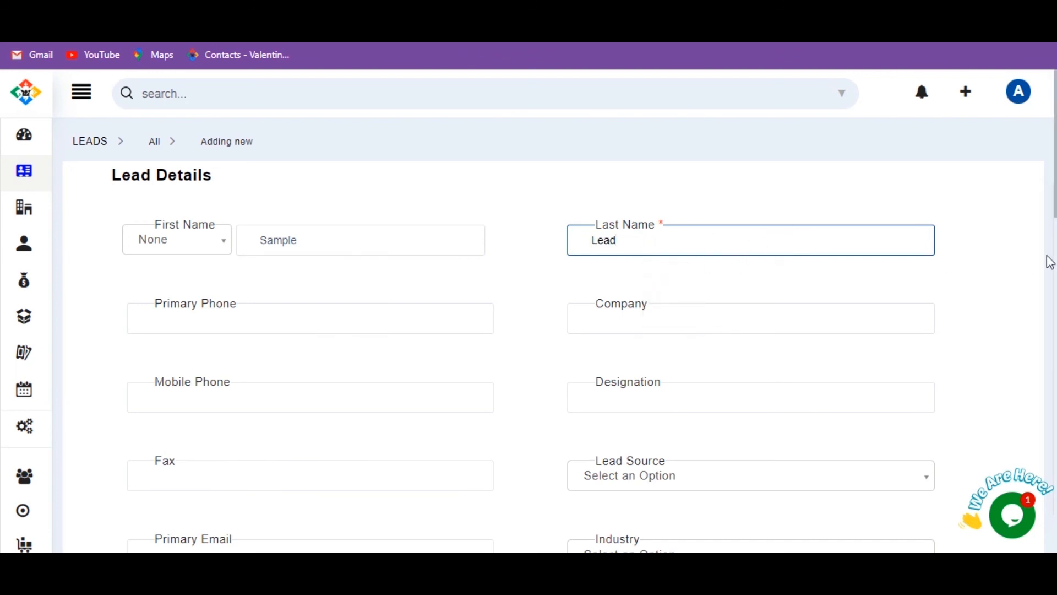
# Step: Set the new lead's industry to Communications and save the lead
pyautogui.scroll(-5, 3, 220)
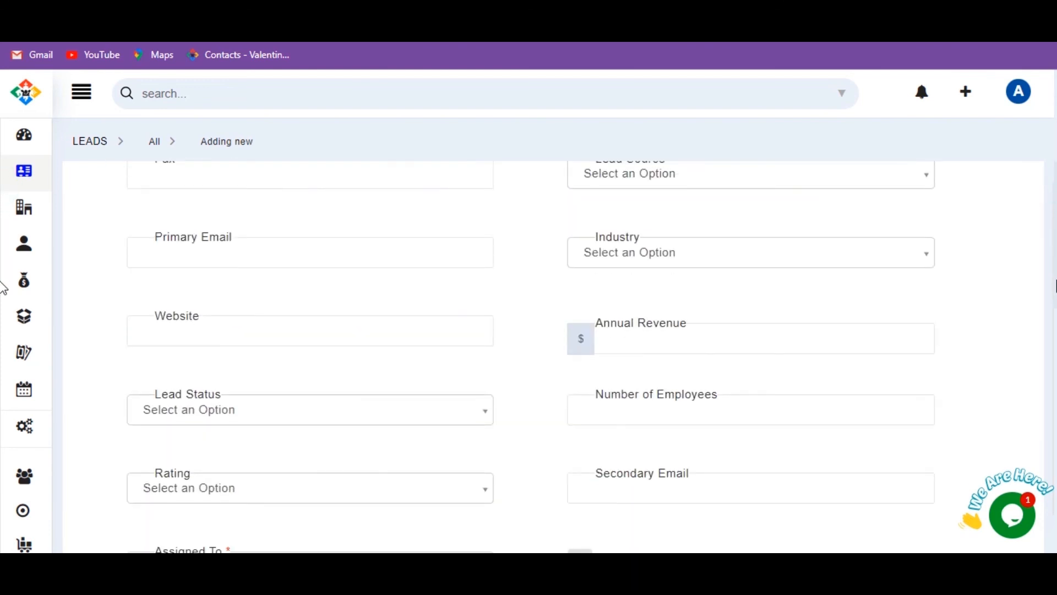
pyautogui.click(885, 253)
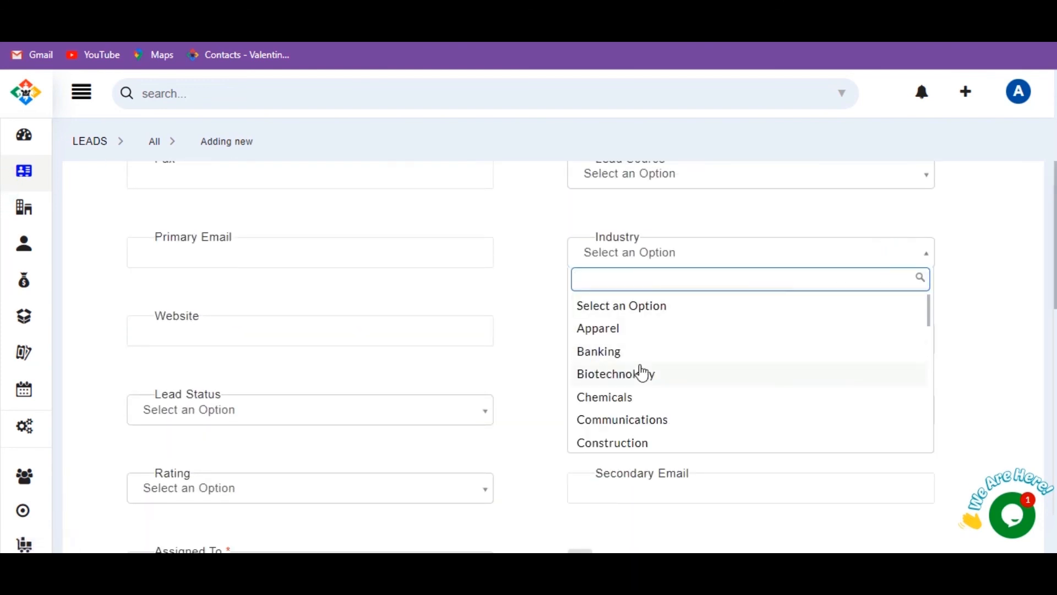
pyautogui.click(636, 434)
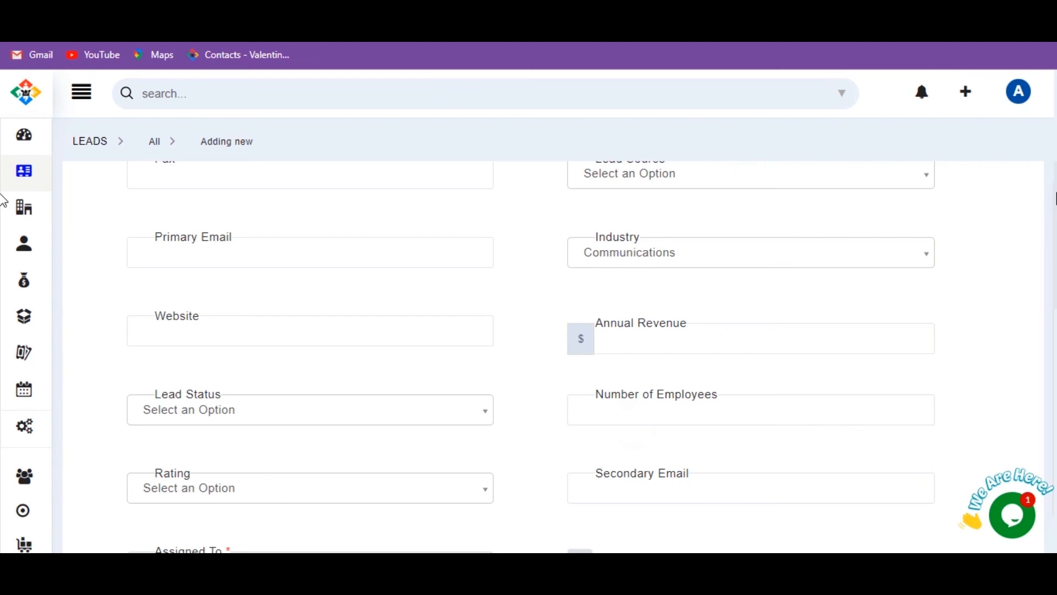
pyautogui.scroll(-15, 4, 201)
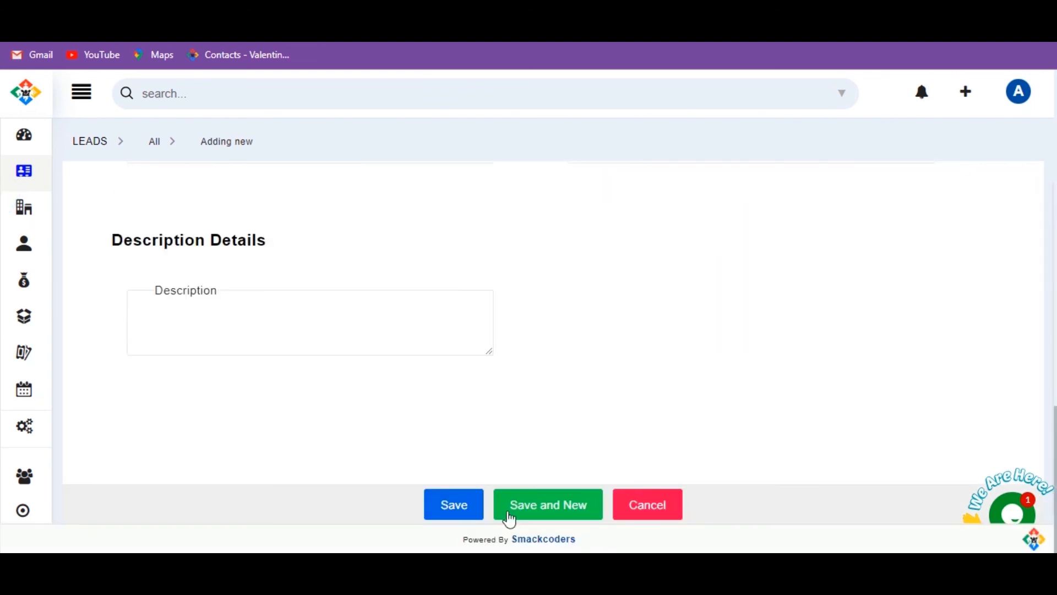
pyautogui.click(467, 506)
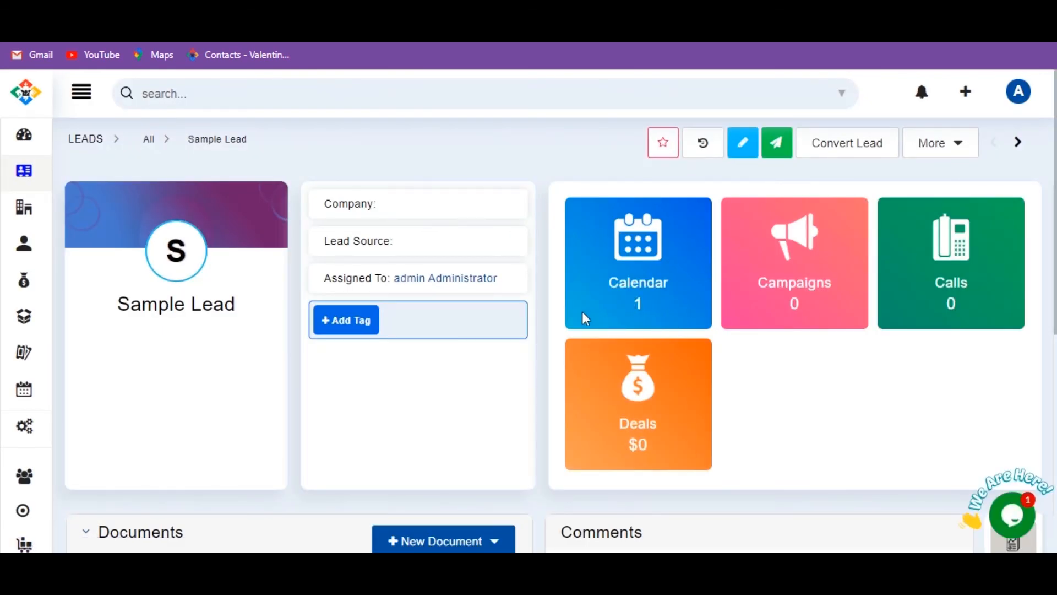
# Step: Check the calendar for the Team Meeting event on 3 November 2022 and view its summary
pyautogui.click(28, 398)
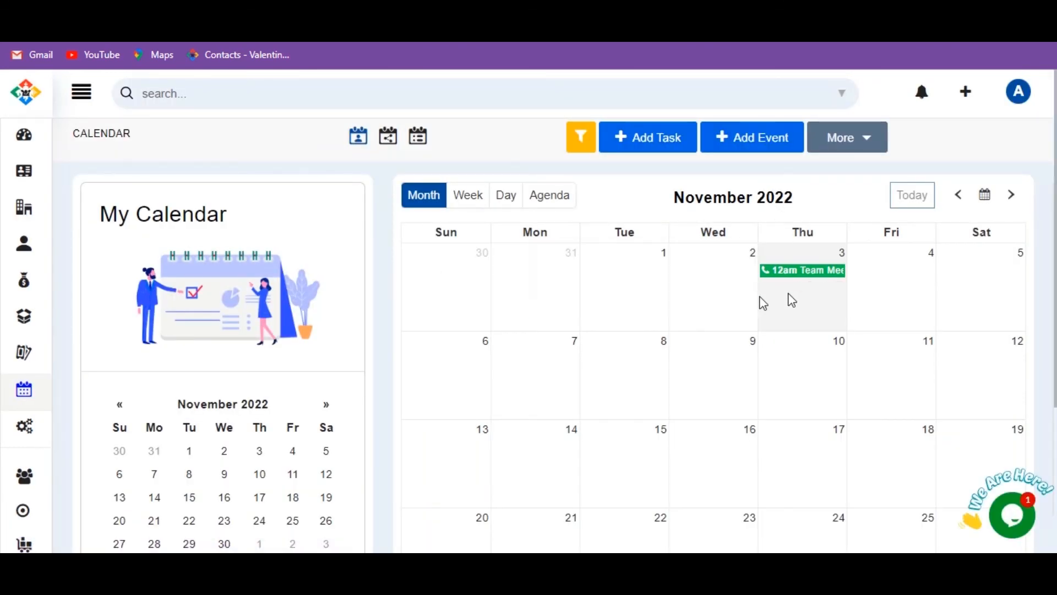
pyautogui.moveTo(775, 279)
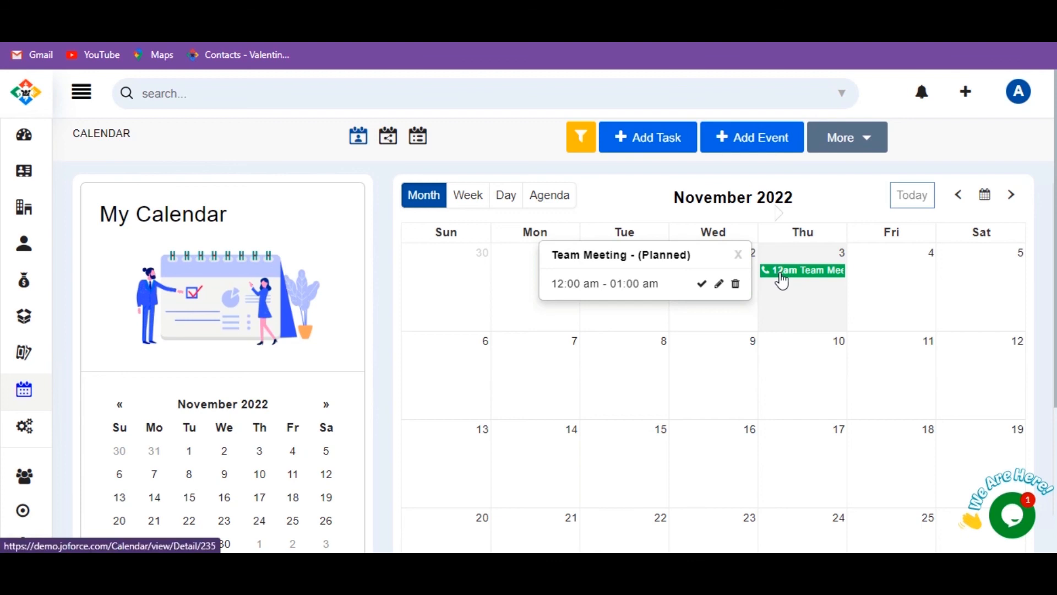